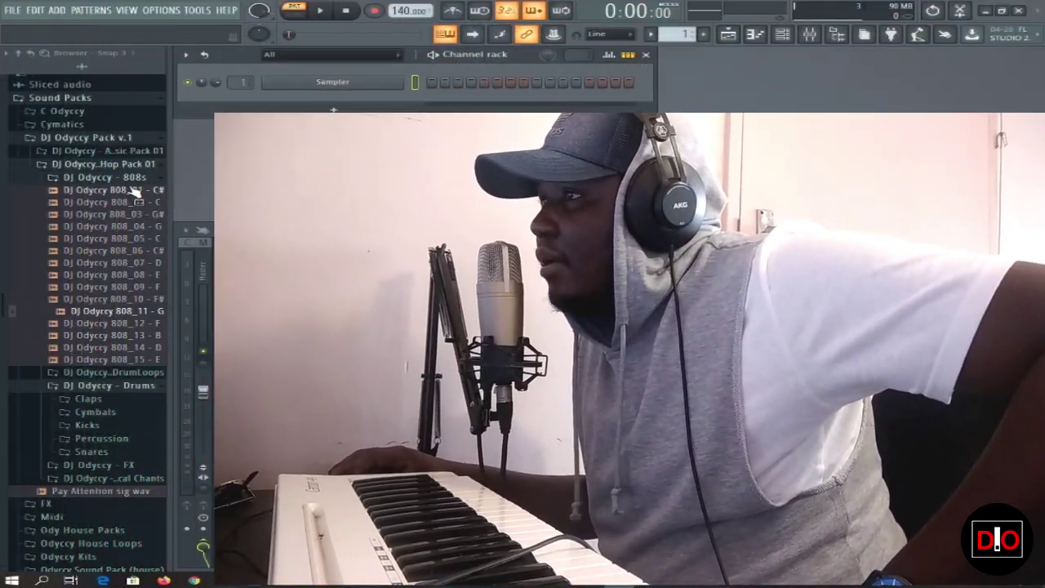
Collapse the 808s folder in the Browser
left_click(90, 177)
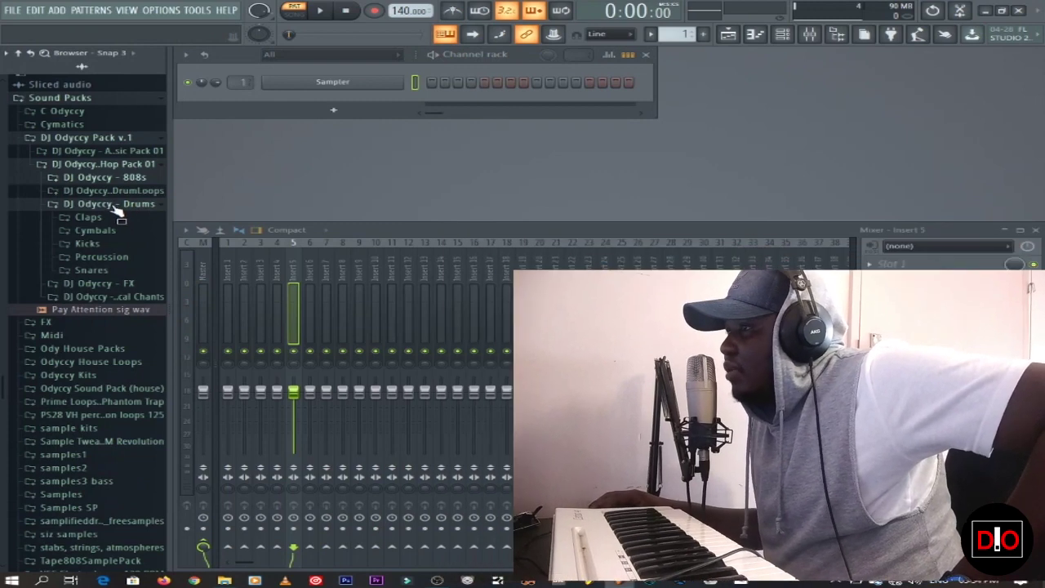
Audition Kicks 05, 09 and 17, then load Kick 17 into the first channel
left_click(117, 205)
left_click(123, 206)
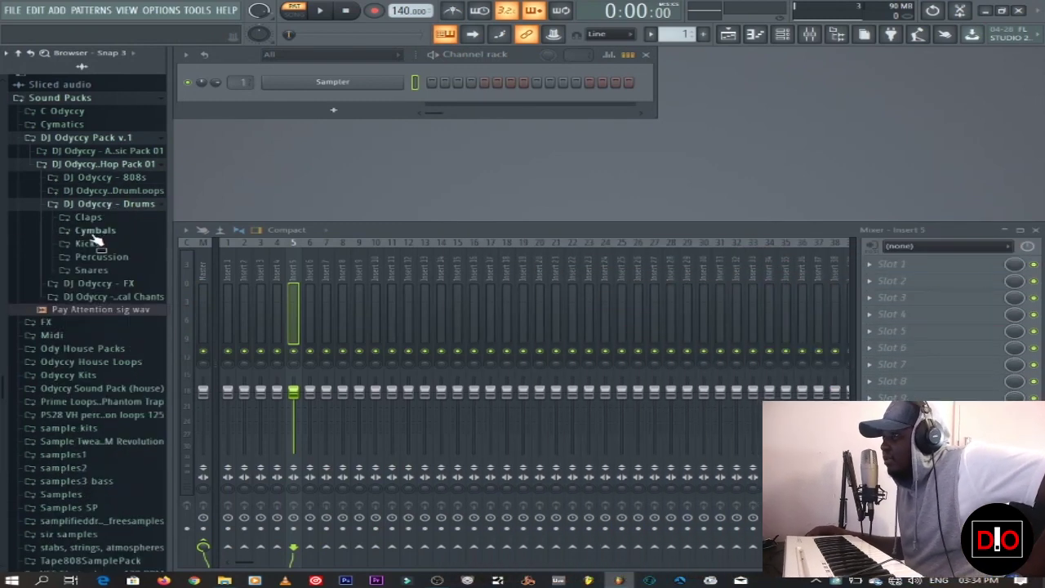
left_click(87, 243)
left_click(102, 304)
left_click(114, 352)
left_click(120, 450)
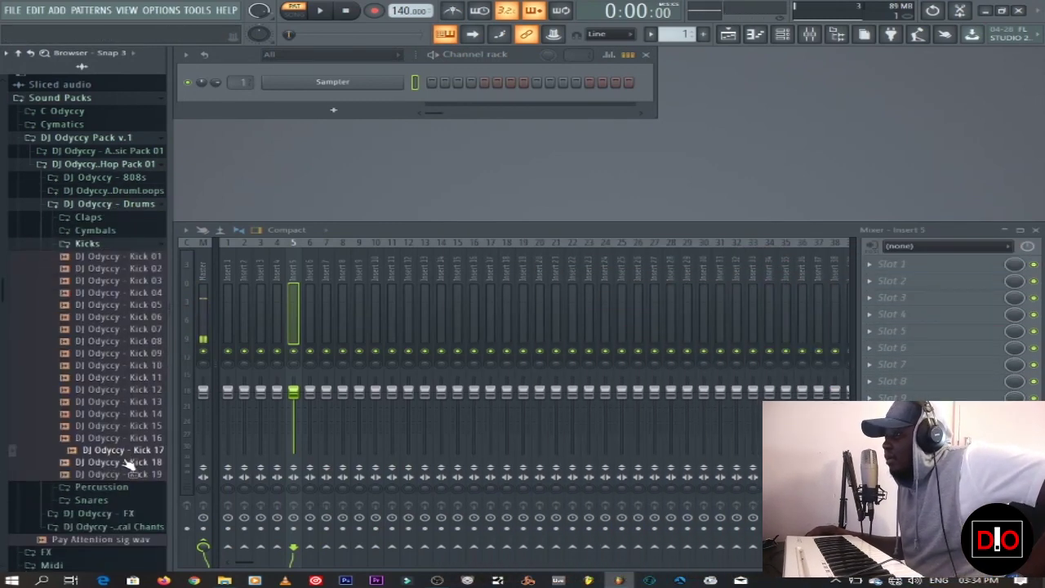
left_click_drag(128, 462, 342, 84)
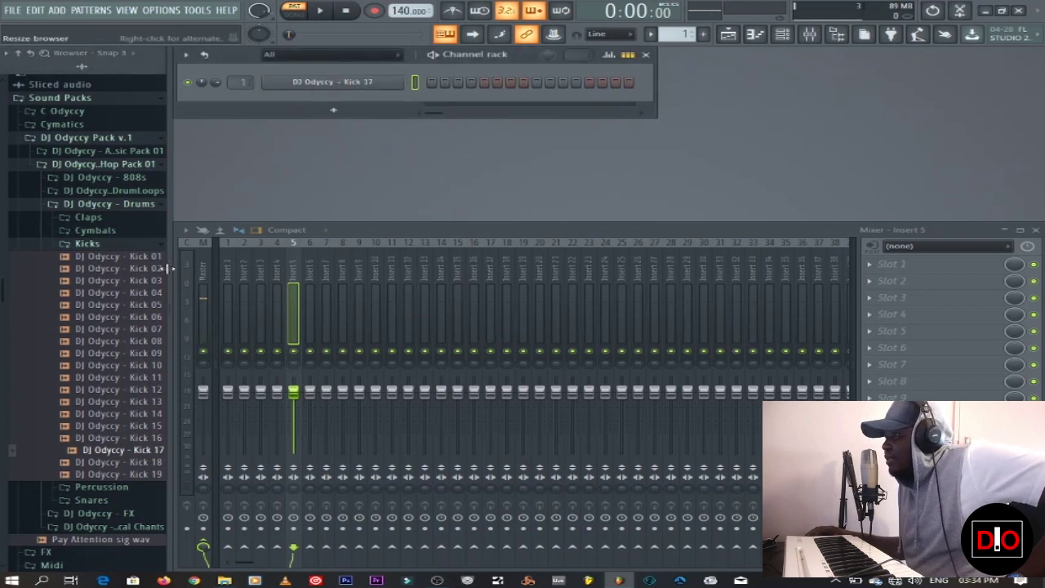
Audition Claps 08, 010 and 06, then add Clap 06 as a new channel
left_click(98, 243)
left_click(89, 217)
left_click(122, 314)
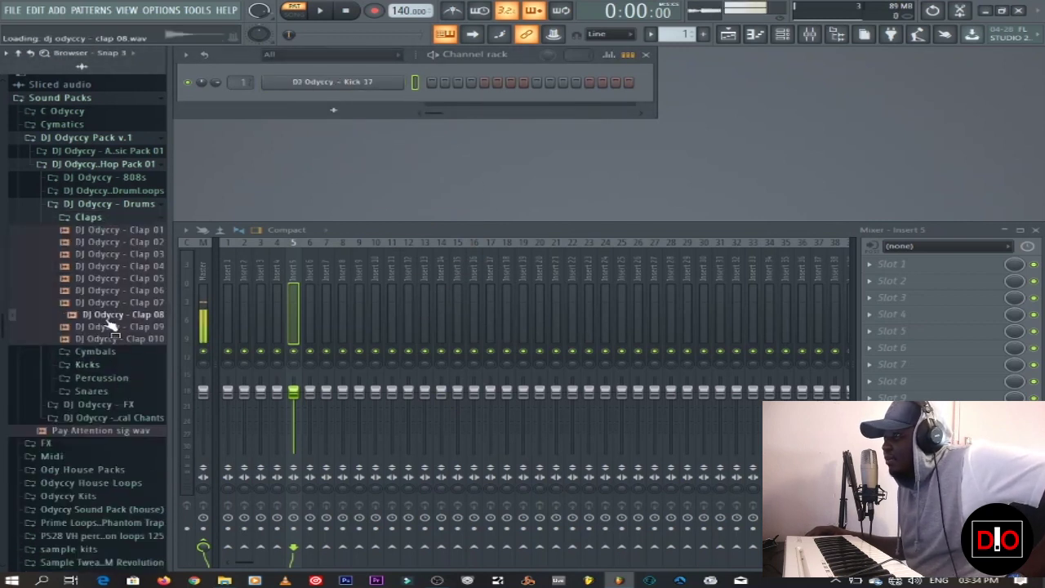
left_click(138, 338)
left_click(139, 292)
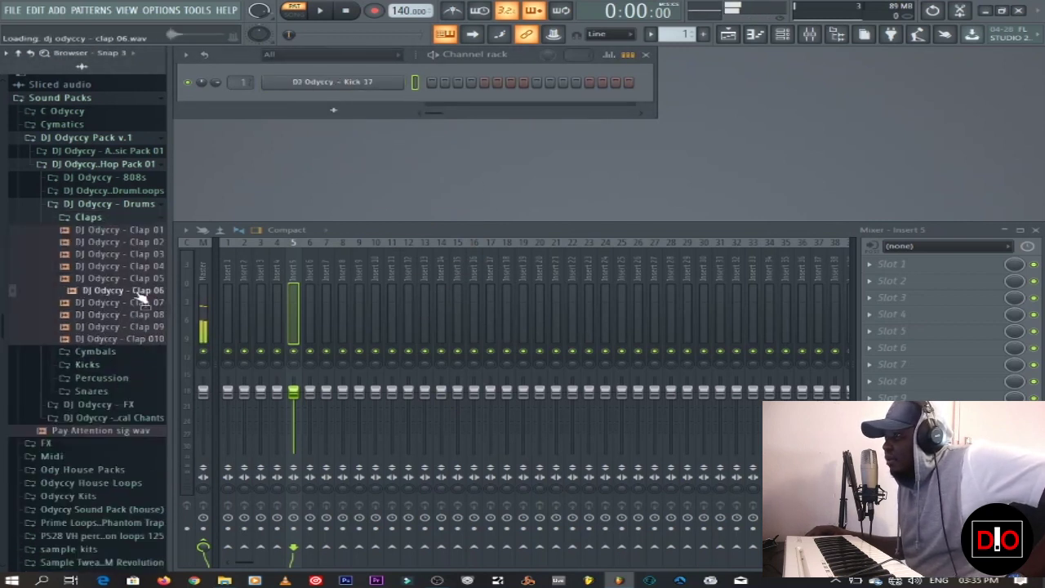
left_click_drag(140, 303, 415, 103)
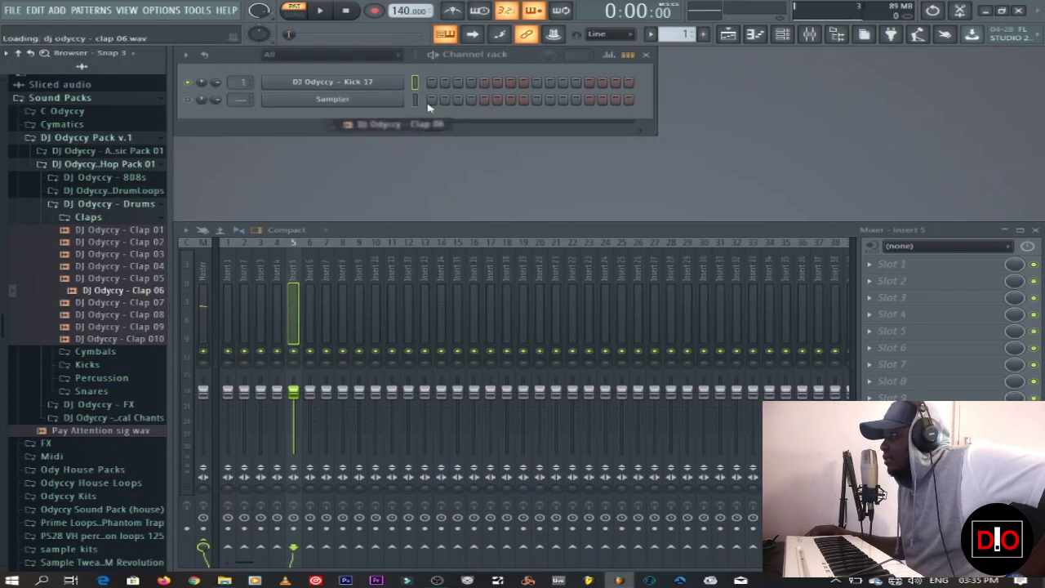
Set the project tempo to 90 BPM
scroll(240, 99, "up", 2)
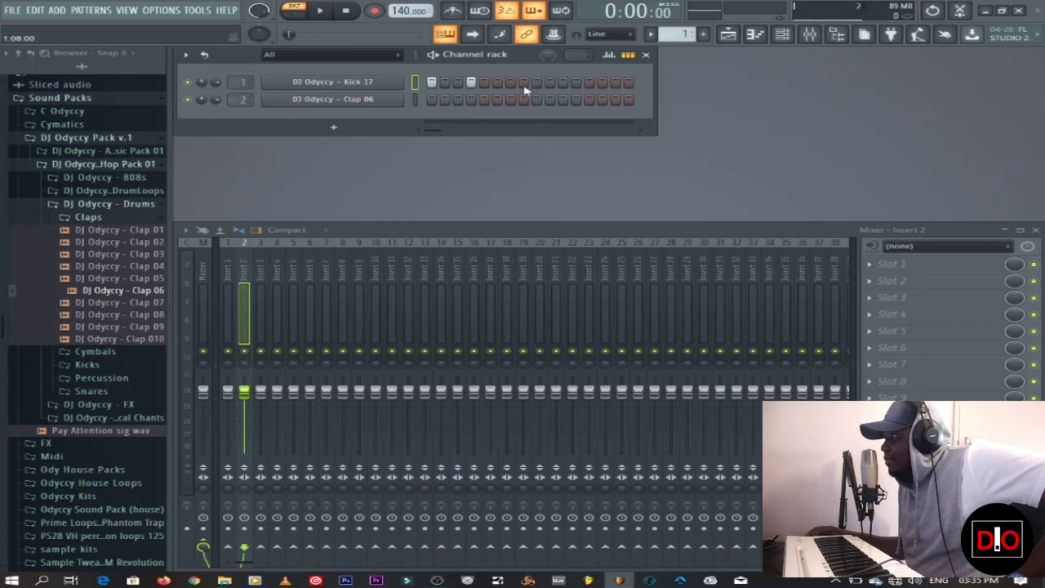
right_click(416, 10)
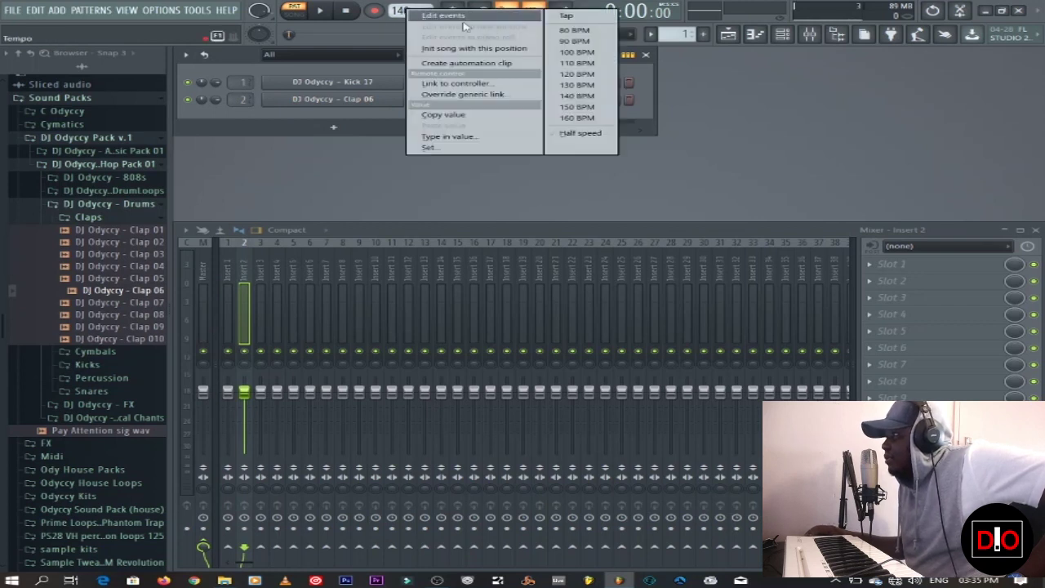
left_click(579, 47)
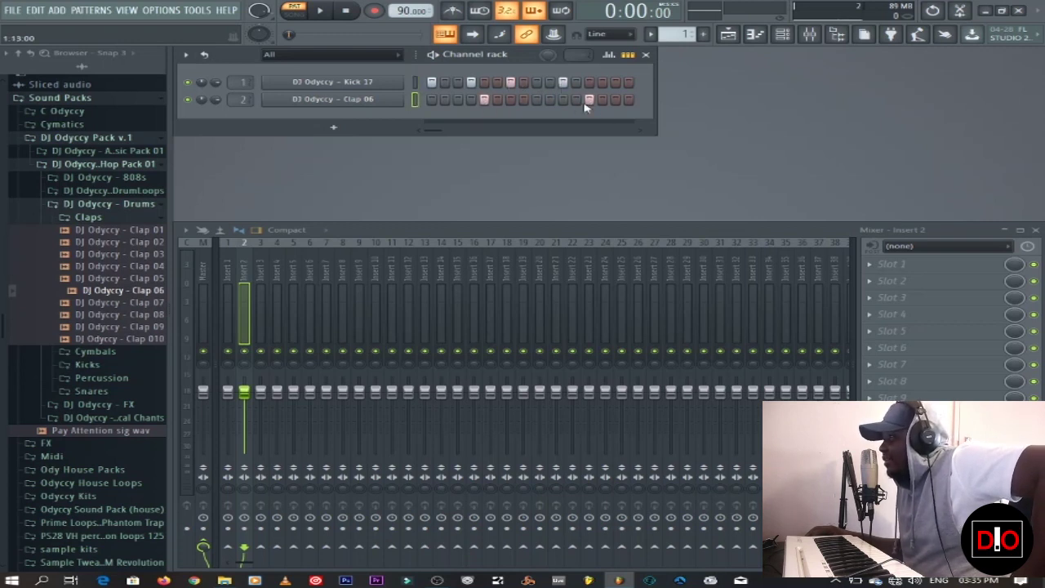
Play and stop the kick and clap loop, then collapse the Claps folder
left_click(321, 13)
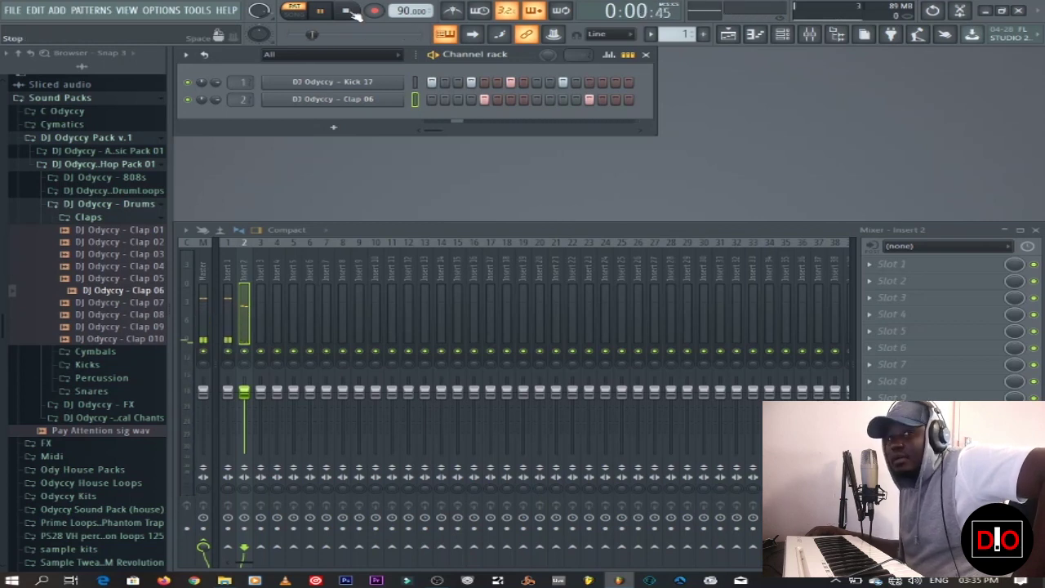
left_click(349, 11)
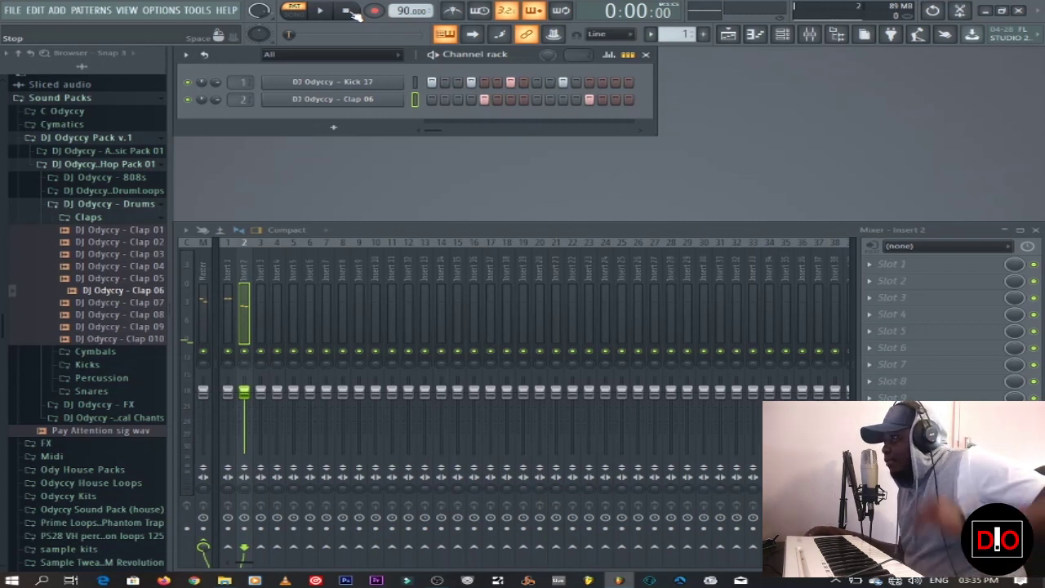
left_click(111, 223)
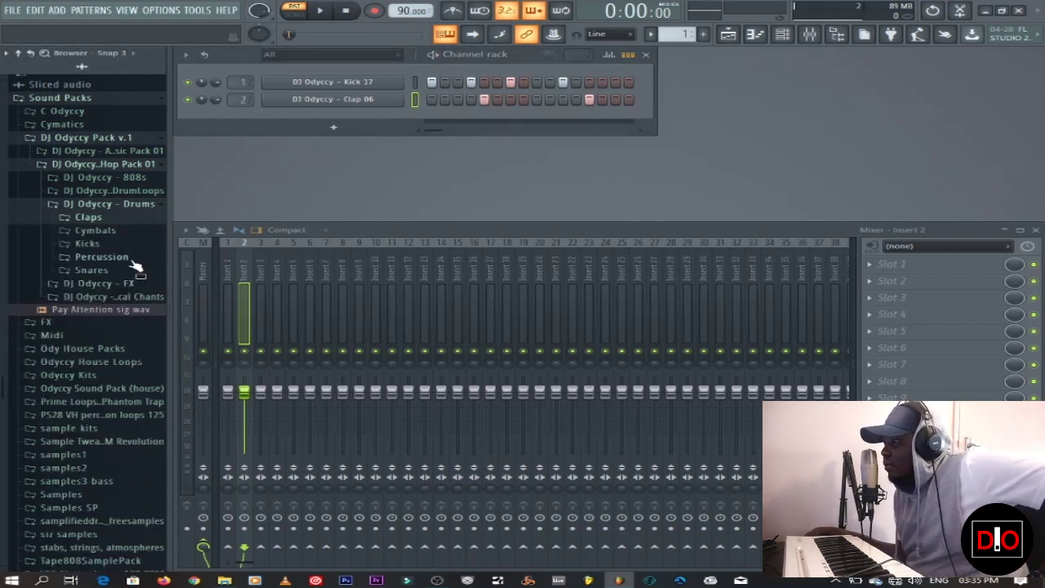
Add the 808_09 - F sample from the 808s folder as a third channel
left_click(105, 243)
left_click(107, 244)
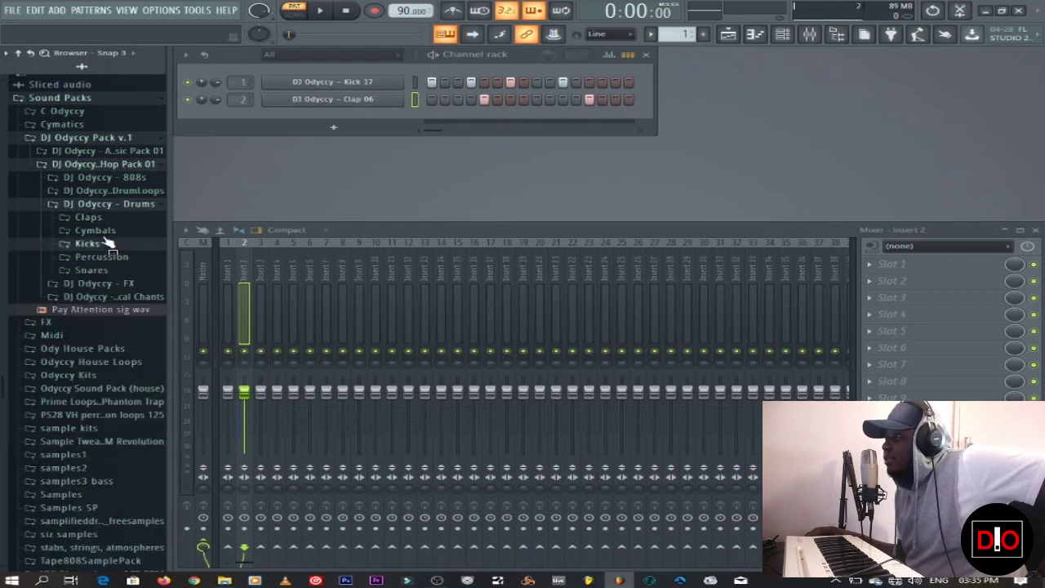
left_click(106, 177)
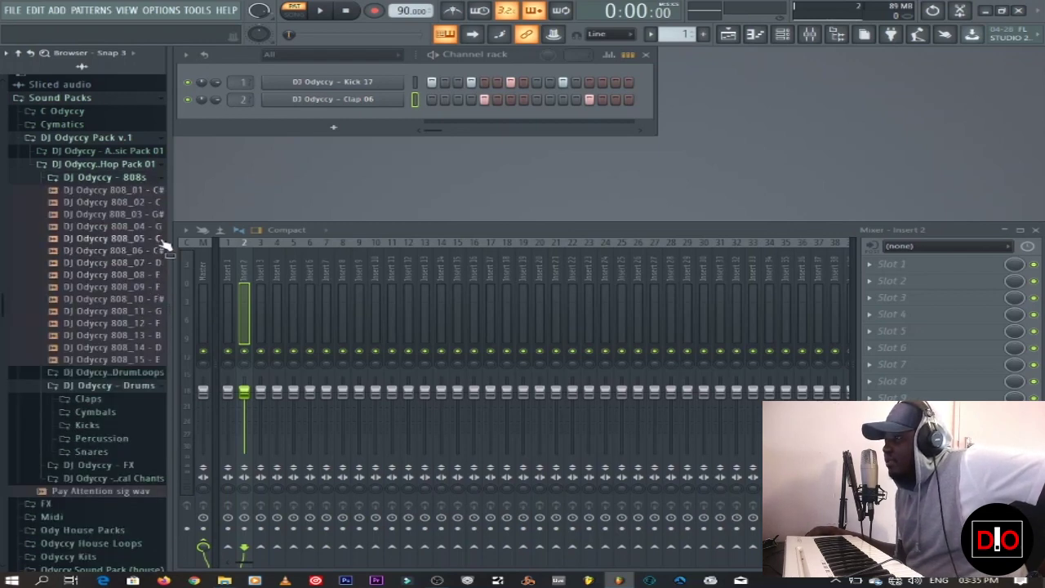
left_click_drag(155, 289, 122, 300)
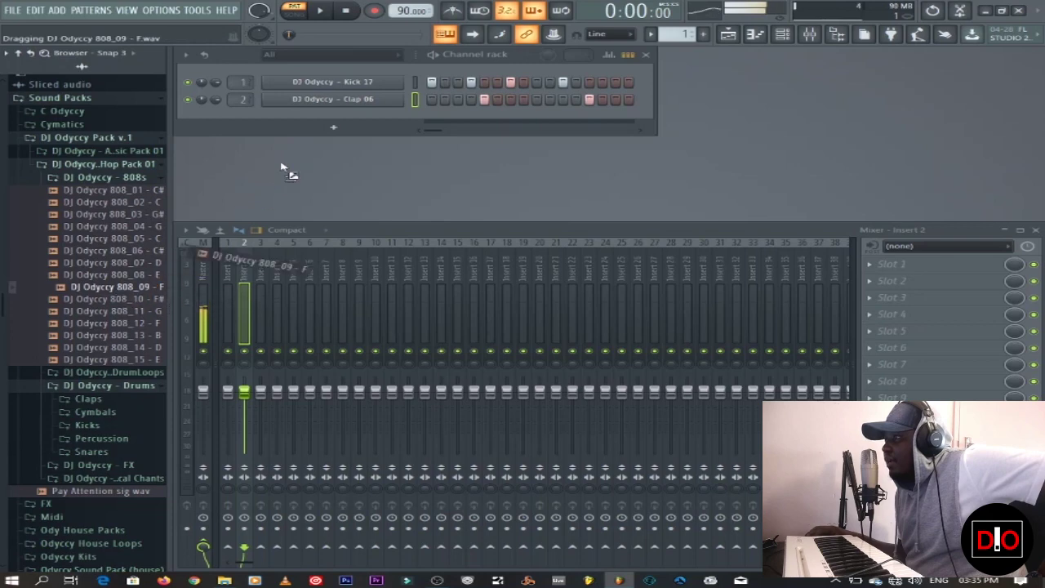
left_click_drag(285, 169, 355, 143)
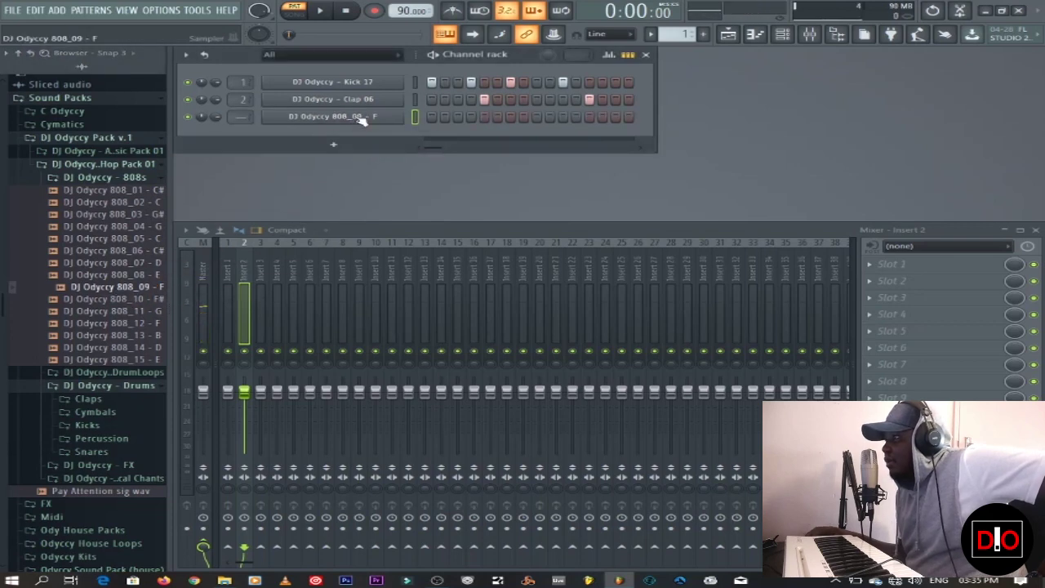
Set the 808's root note to F4 and make it cut itself when retriggered
left_click(360, 119)
left_click_drag(506, 218, 490, 191)
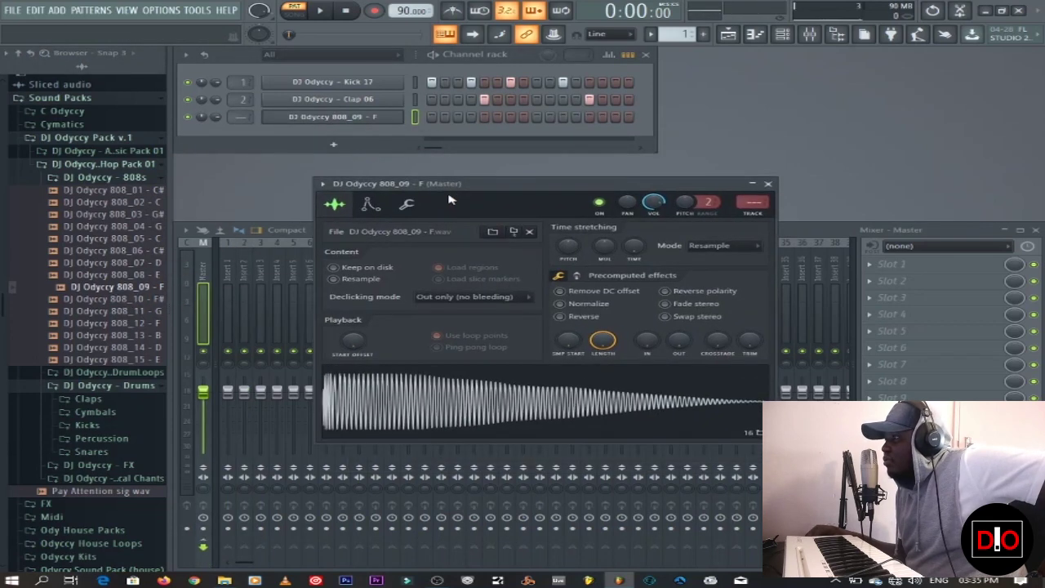
left_click(406, 204)
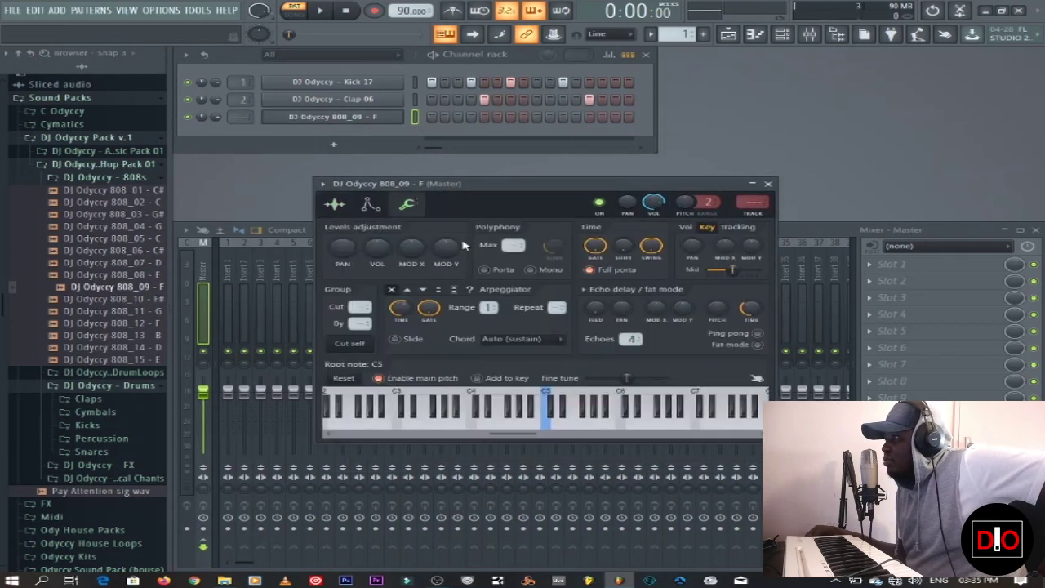
right_click(506, 395)
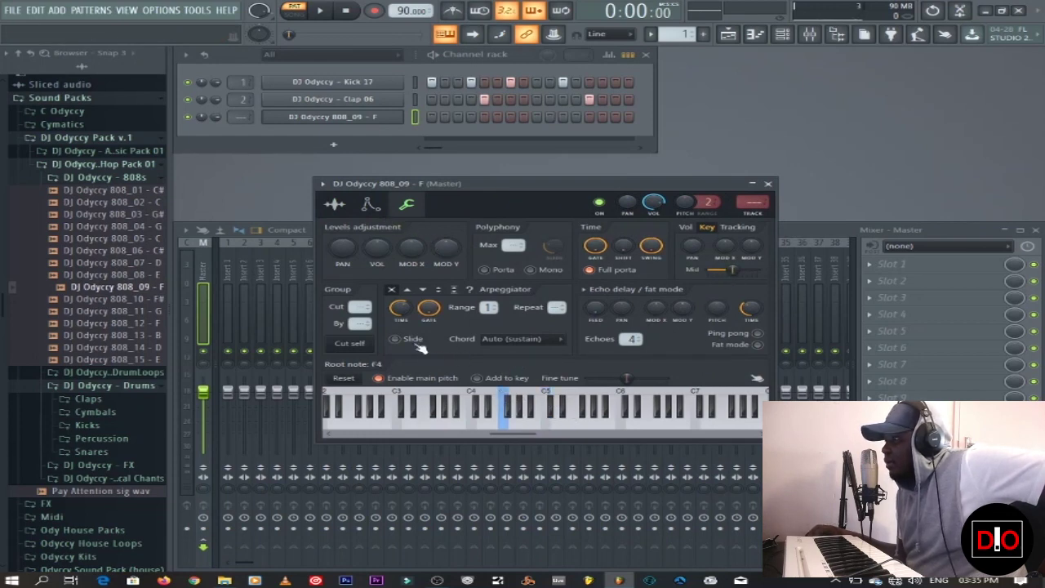
left_click(356, 344)
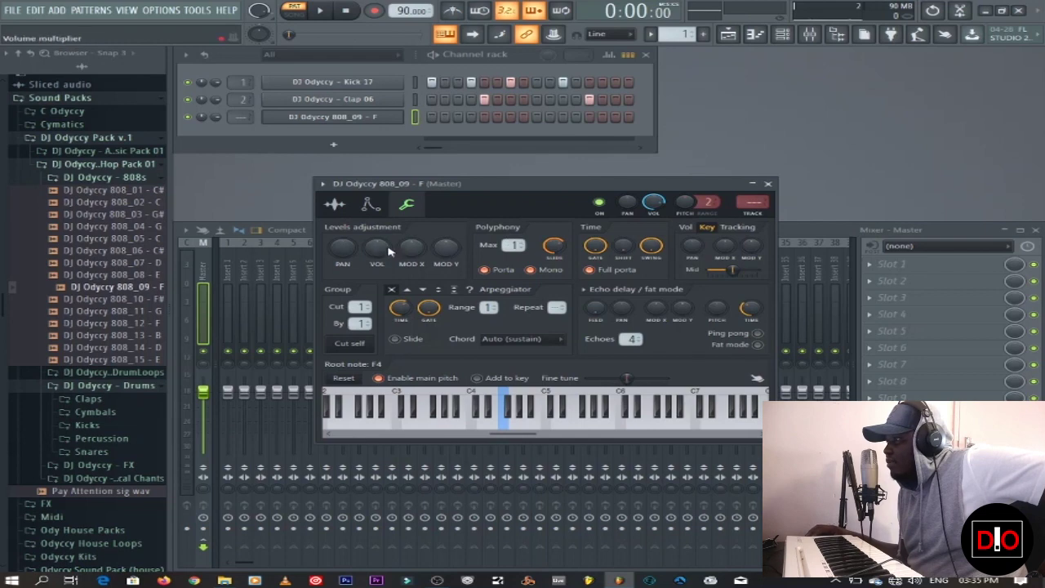
Remove the attack from the 808's volume envelope
left_click(357, 207)
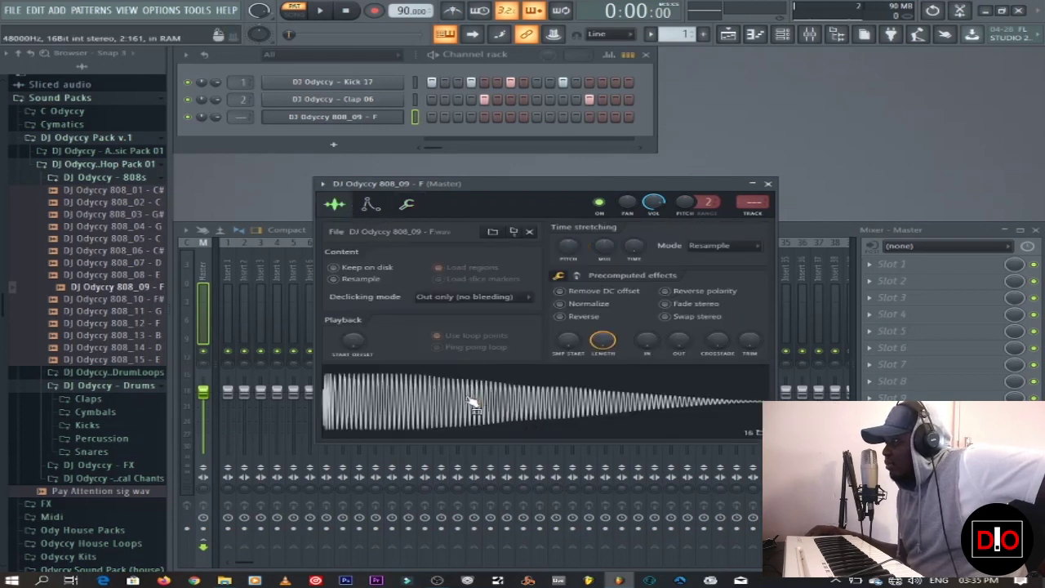
left_click(370, 204)
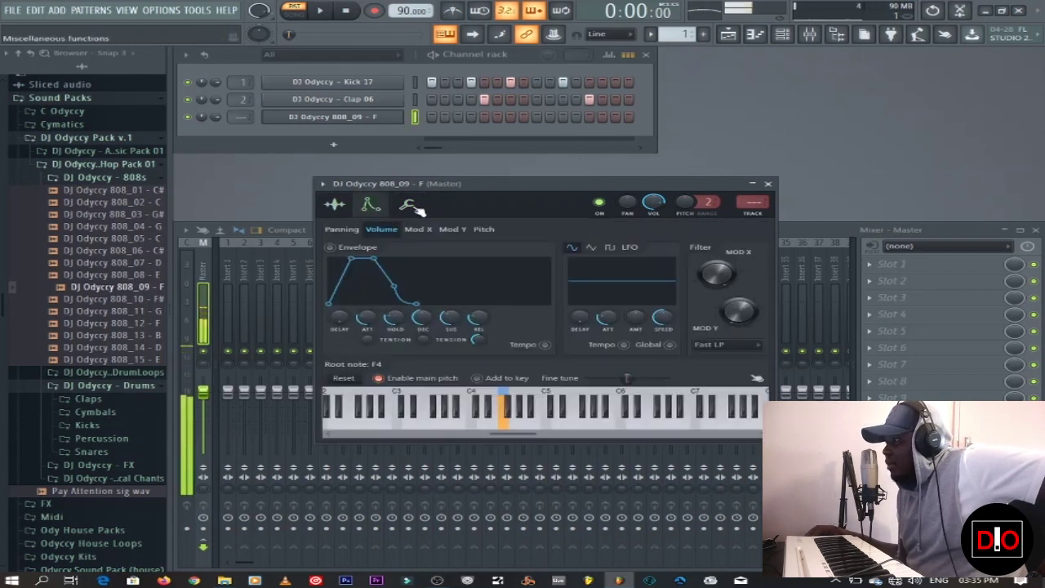
left_click_drag(365, 320, 403, 308)
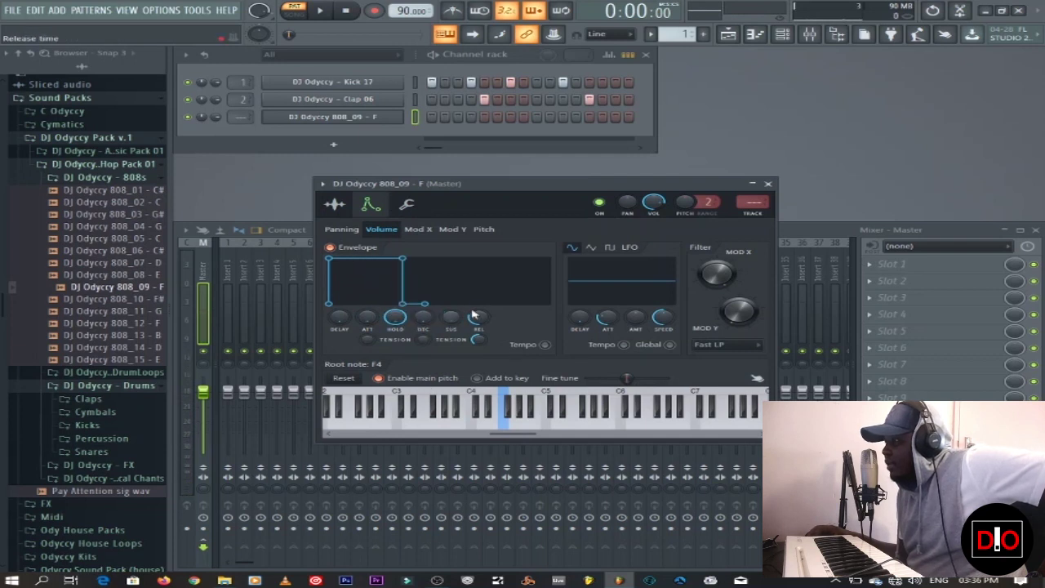
left_click(767, 183)
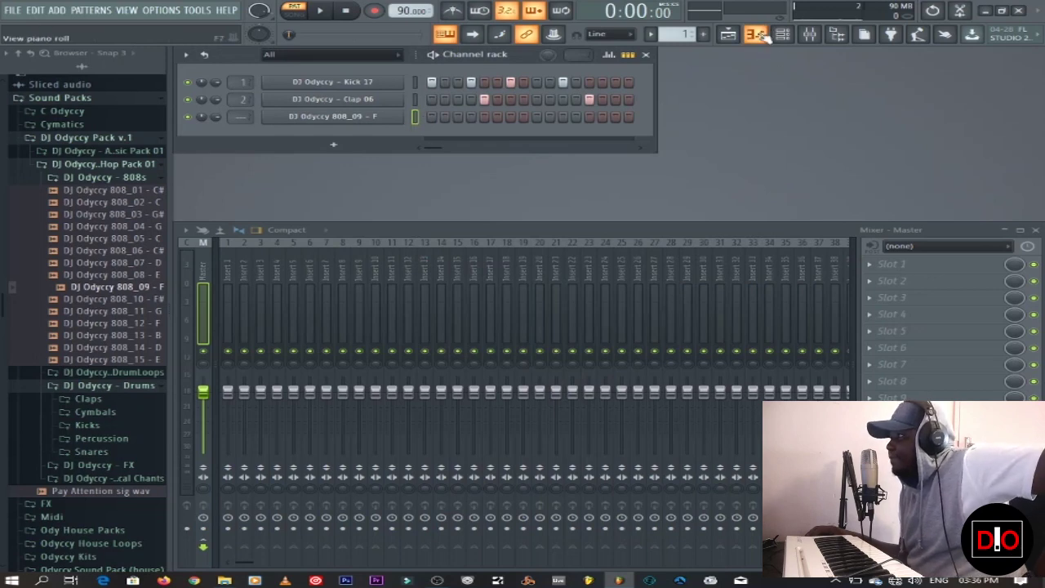
Paint Pattern 1 along Track 1 to bar 9 and place a new Pattern 2 on Track 2
left_click(728, 34)
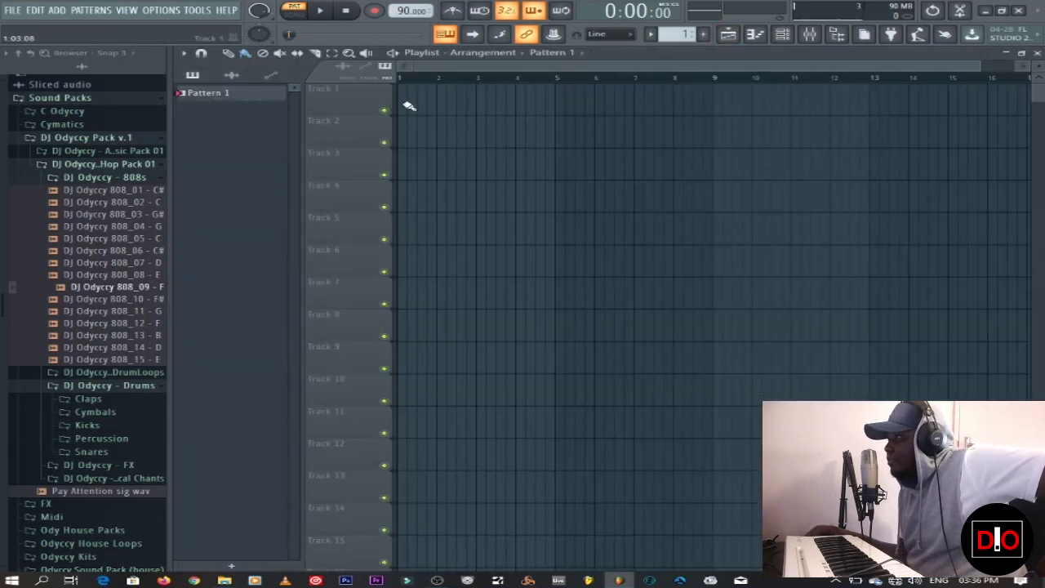
mouse_move(409, 107)
left_mouse_down()
mouse_move(670, 122)
mouse_move(436, 107)
mouse_move(396, 114)
left_mouse_up()
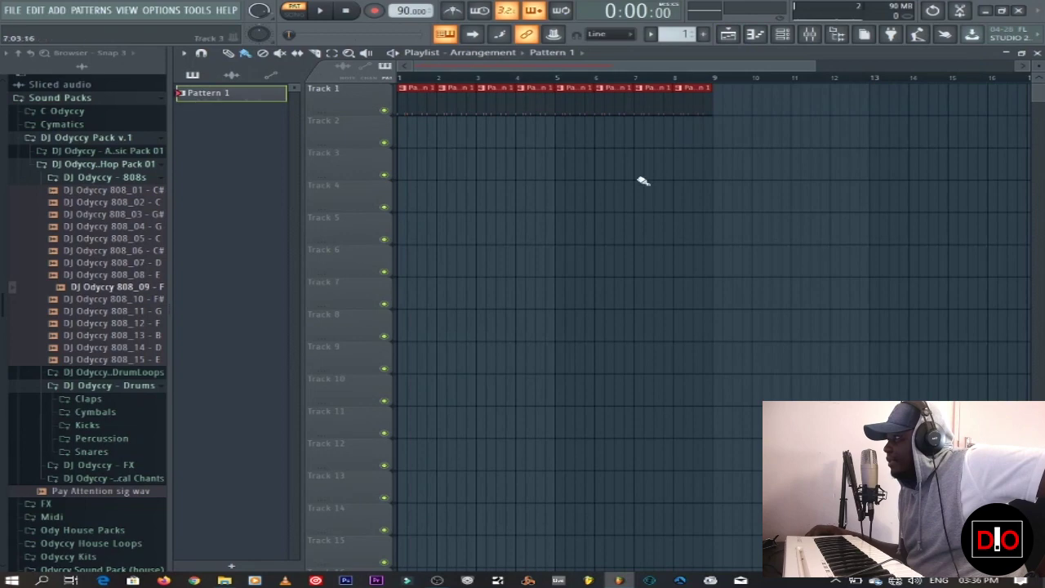
key("F4")
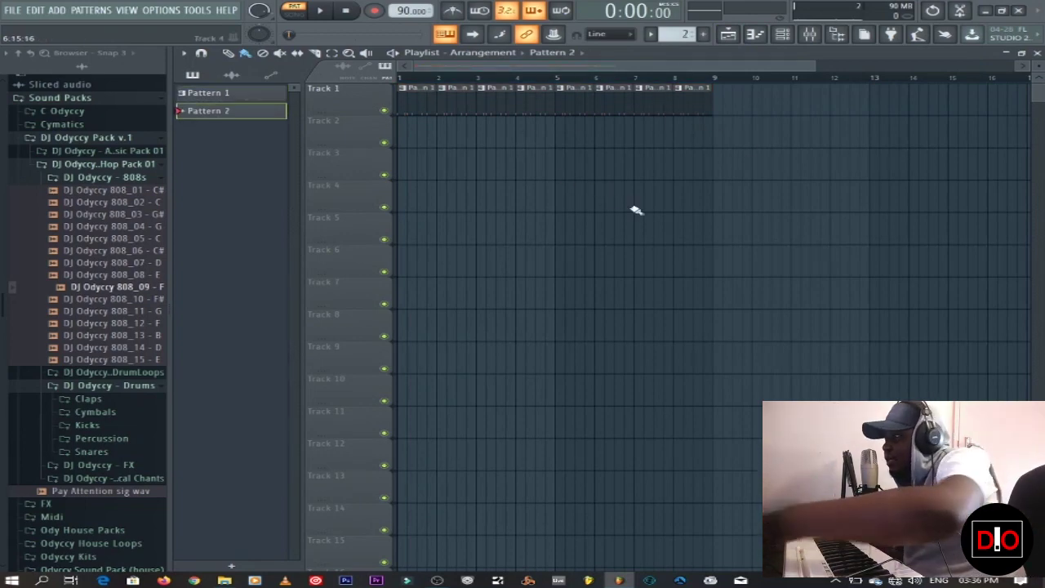
left_click(408, 140)
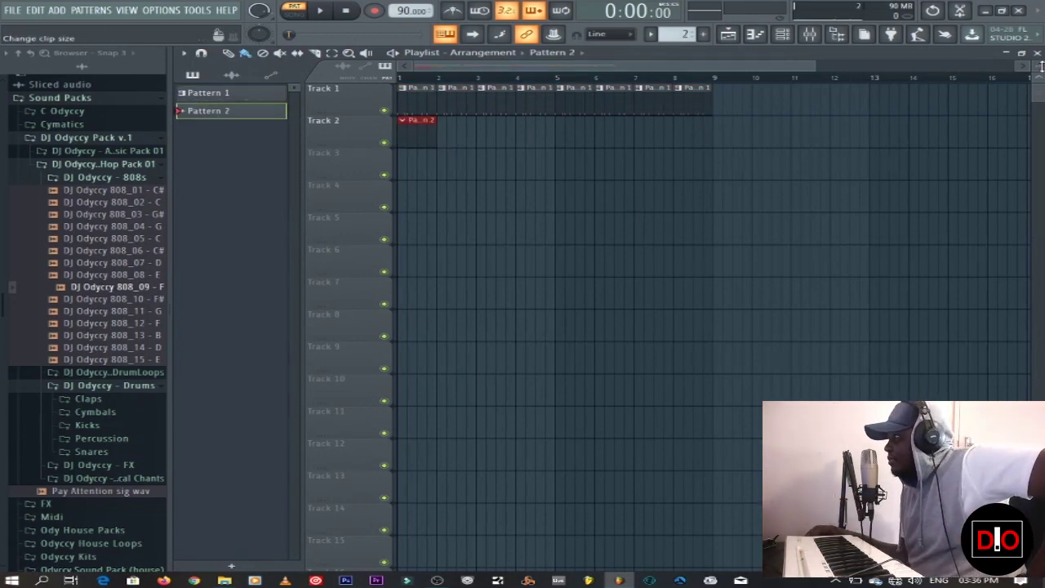
left_click(1036, 52)
Draw a run of five A3 bass notes across bar 1 in the 808 piano roll
left_click(755, 34)
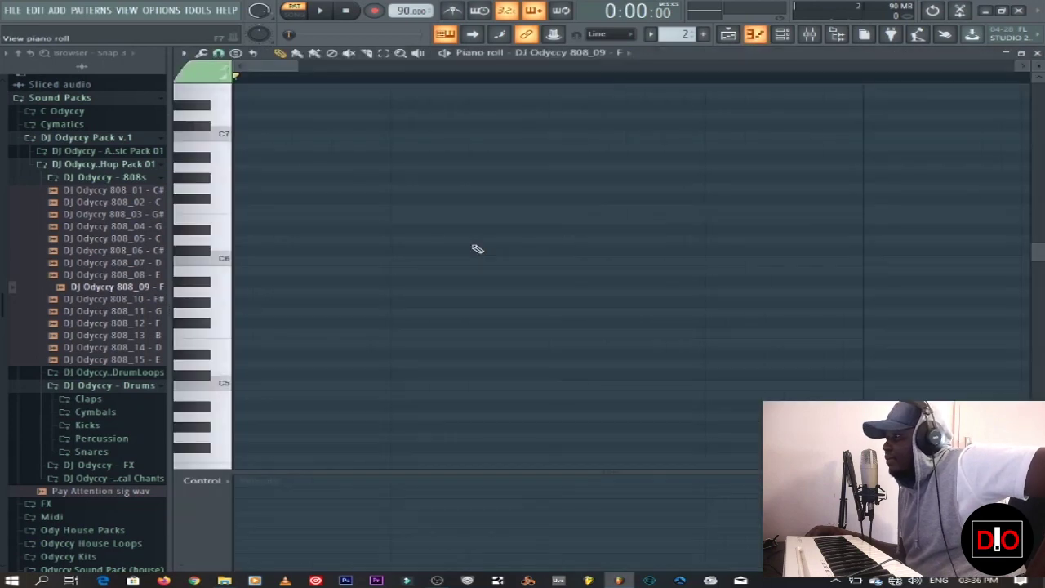
scroll(211, 261, "down", 4)
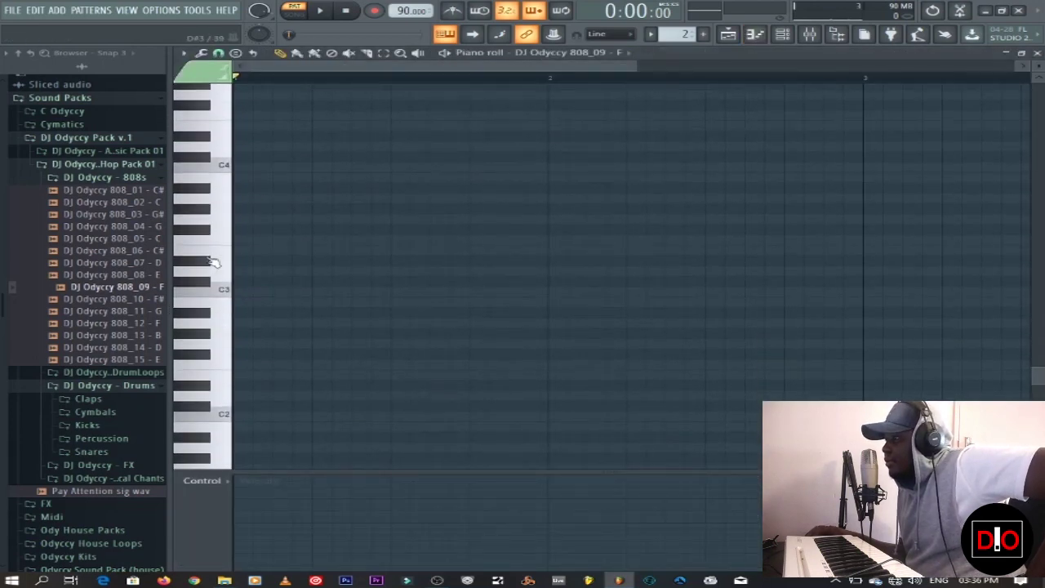
left_click(241, 168)
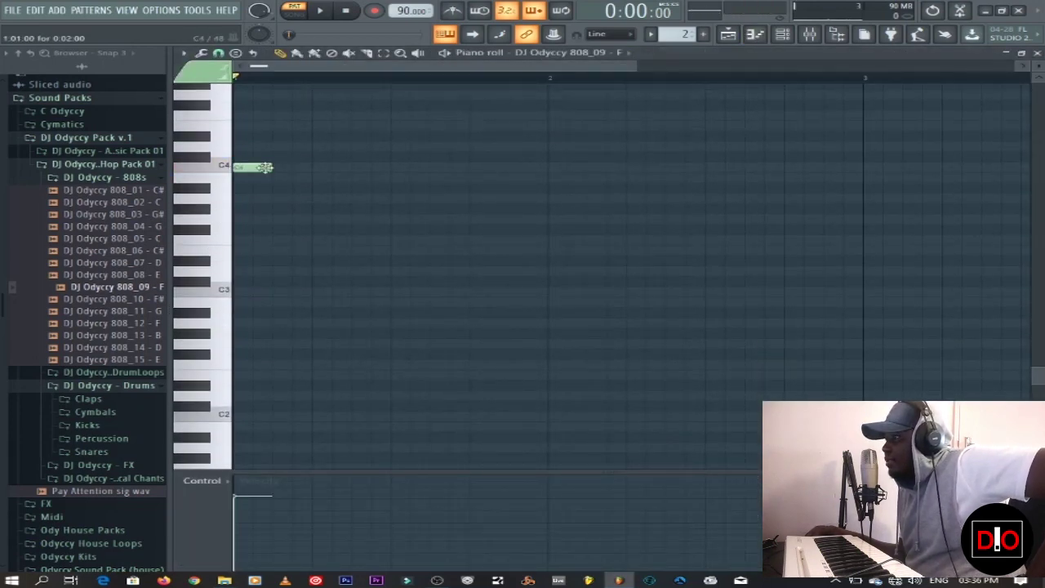
left_click_drag(264, 167, 282, 212)
left_click(299, 202)
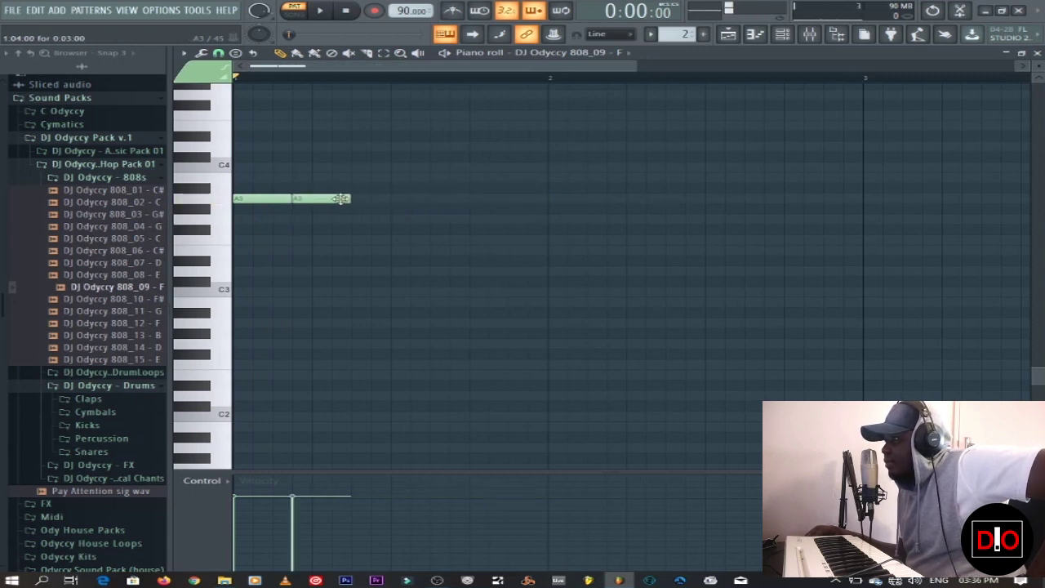
left_click(360, 201)
left_click(432, 201)
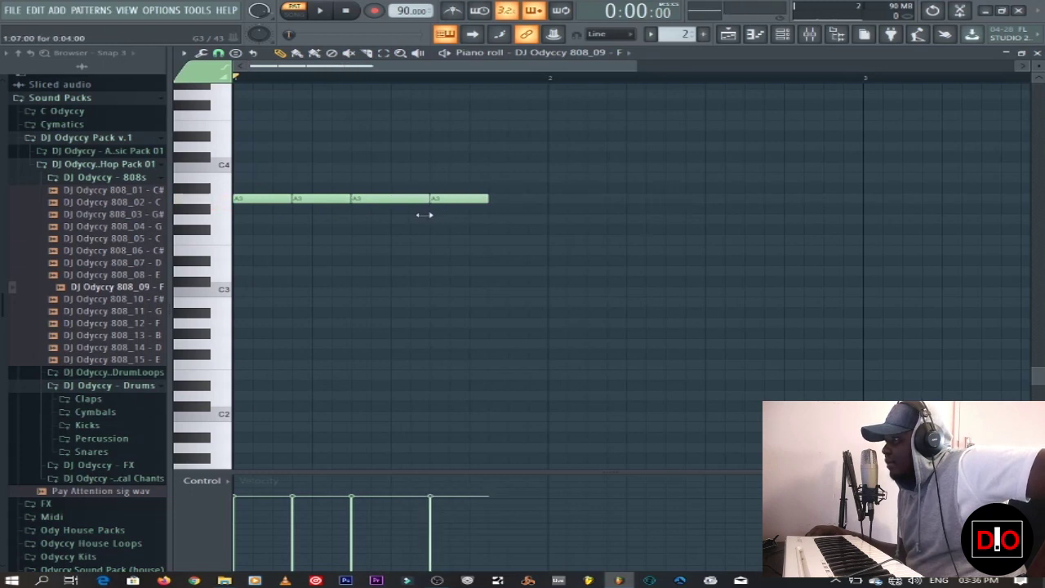
left_click(514, 202)
mouse_move(589, 200)
left_mouse_down()
mouse_move(557, 204)
mouse_move(588, 203)
left_mouse_up()
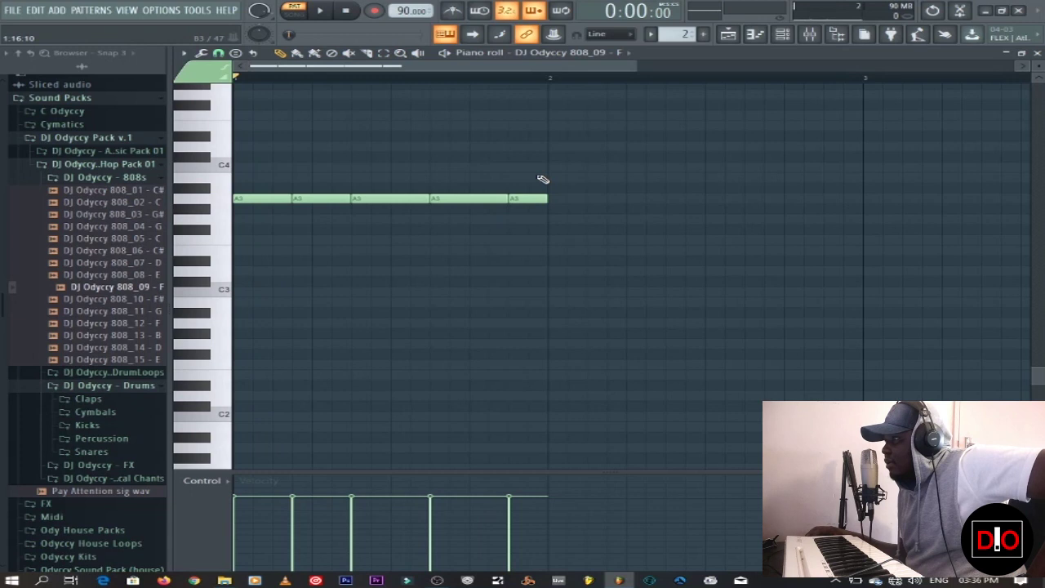
Audition pitches from A3 to F4, then place a matching run of F4 notes in bar 2
left_click(227, 199)
left_click(228, 199)
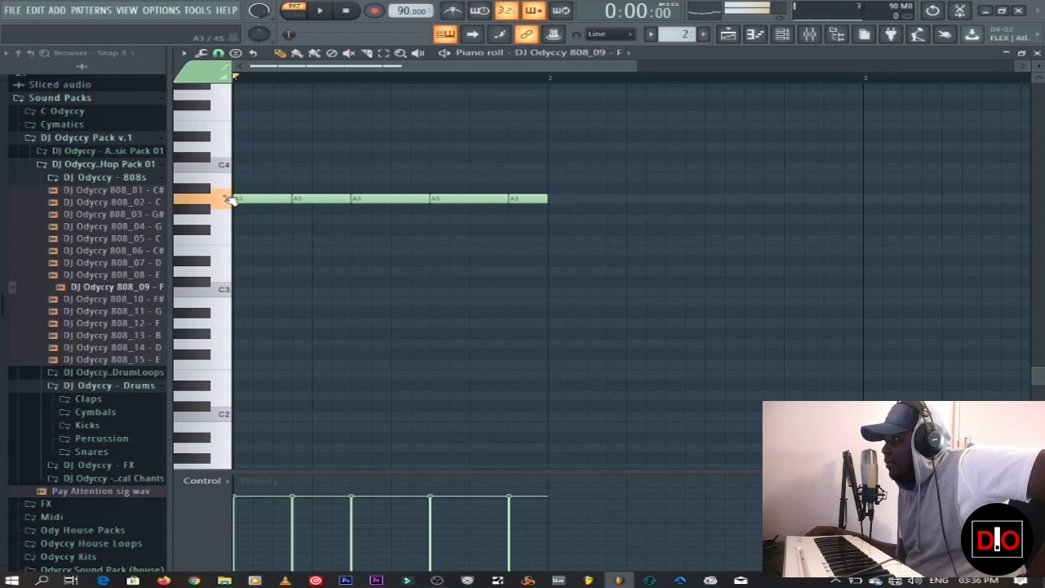
left_click(230, 169)
left_click(229, 147)
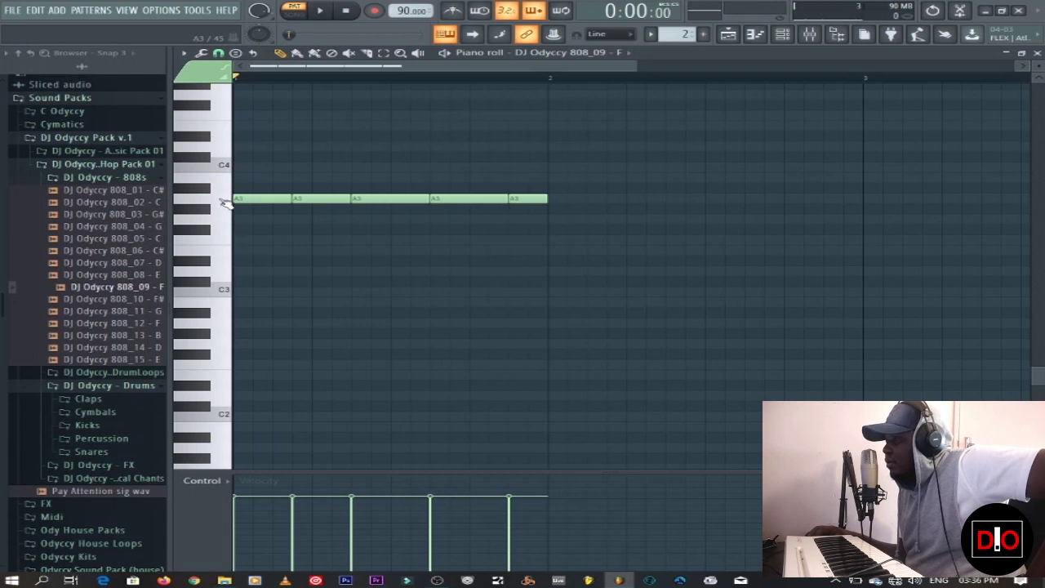
left_click(226, 199)
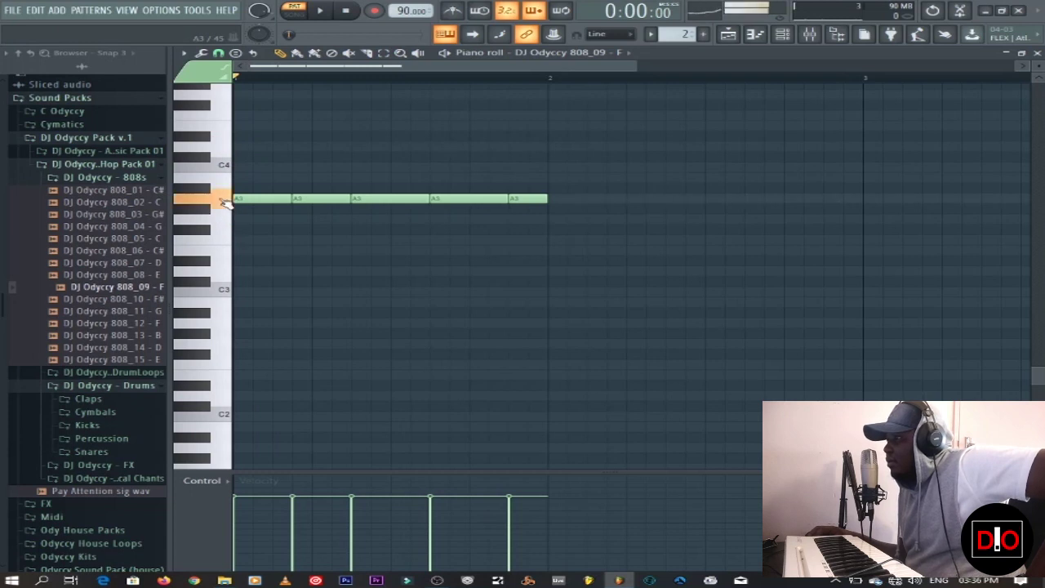
left_click(225, 149)
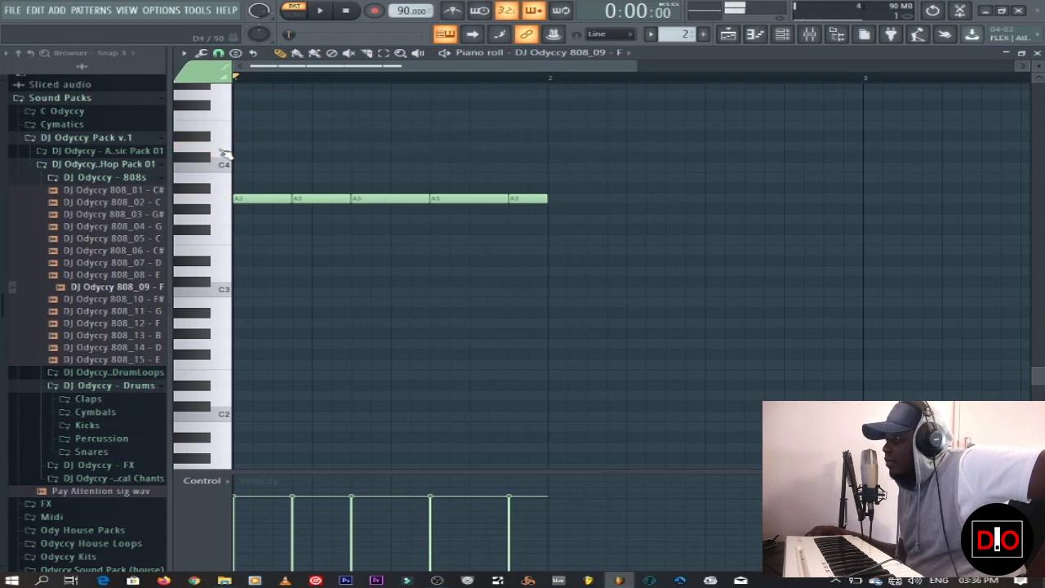
left_click(228, 118)
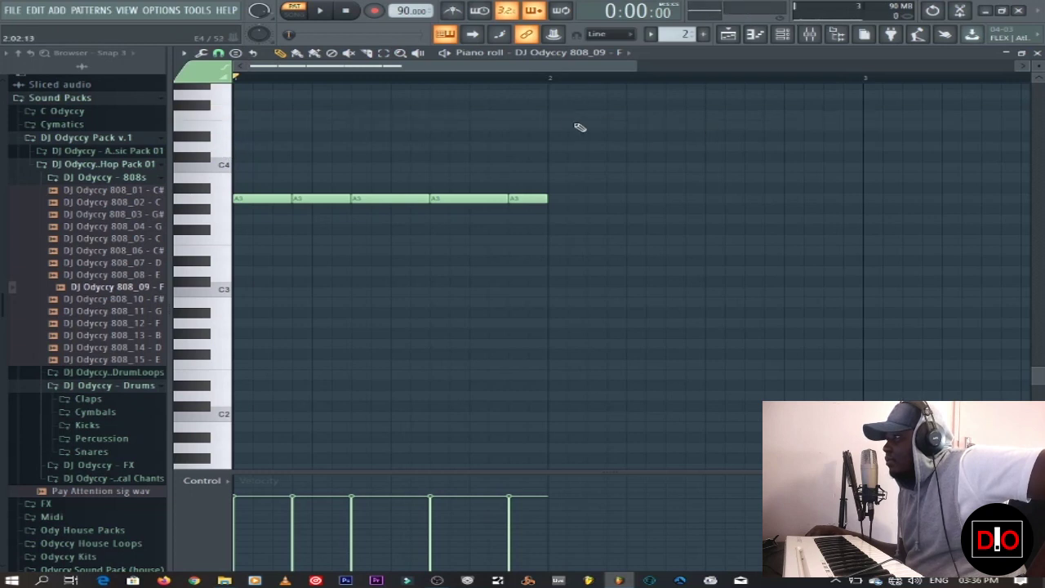
left_click_drag(602, 187, 580, 108)
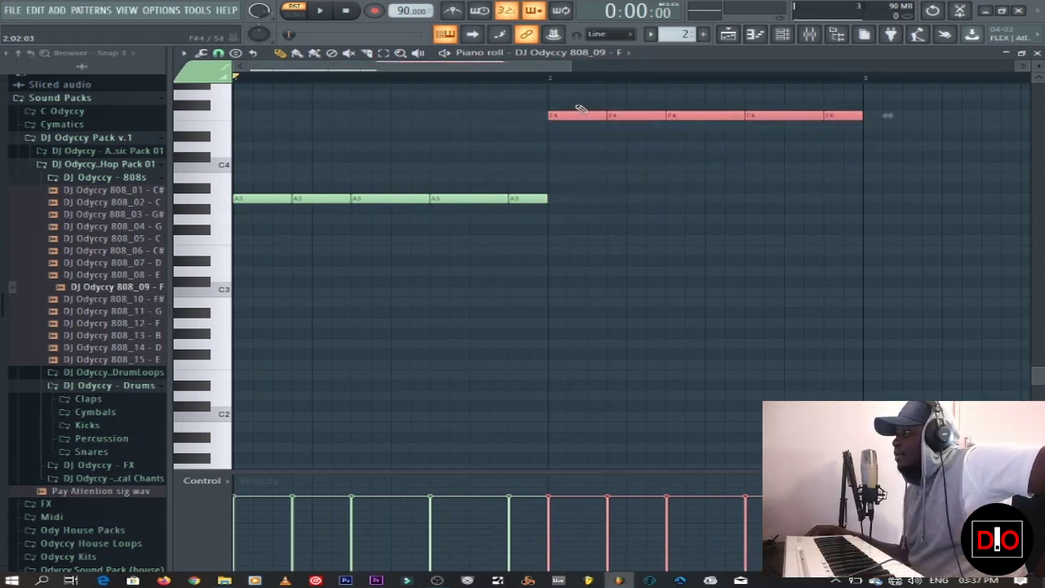
Select all ten bass notes and duplicate the two-bar line with Ctrl+B to fill four bars
scroll(588, 69, "down", 3)
left_click(695, 261)
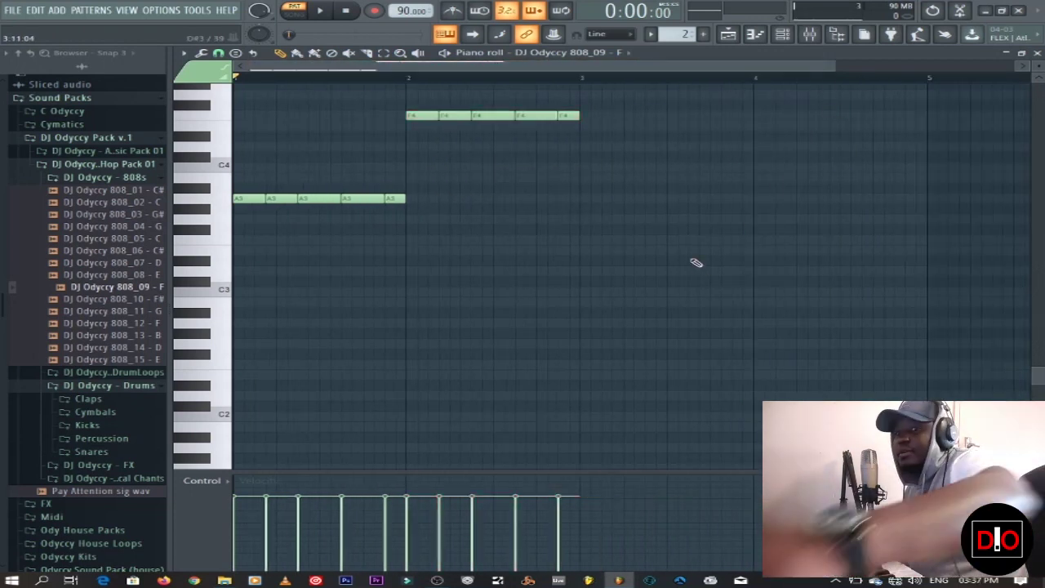
left_click_drag(779, 370, 206, 109)
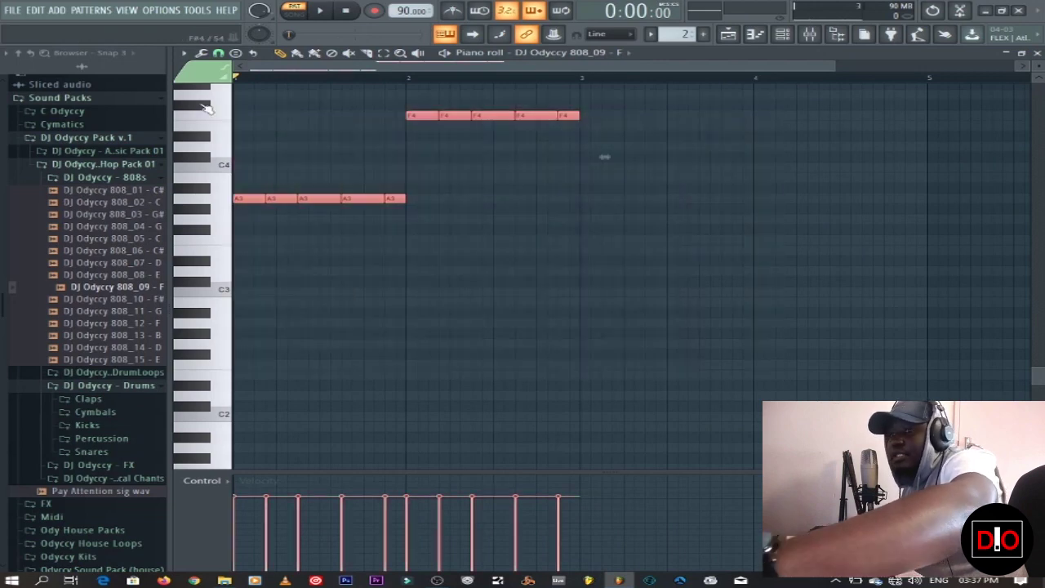
key("ctrl+b")
left_click(560, 276)
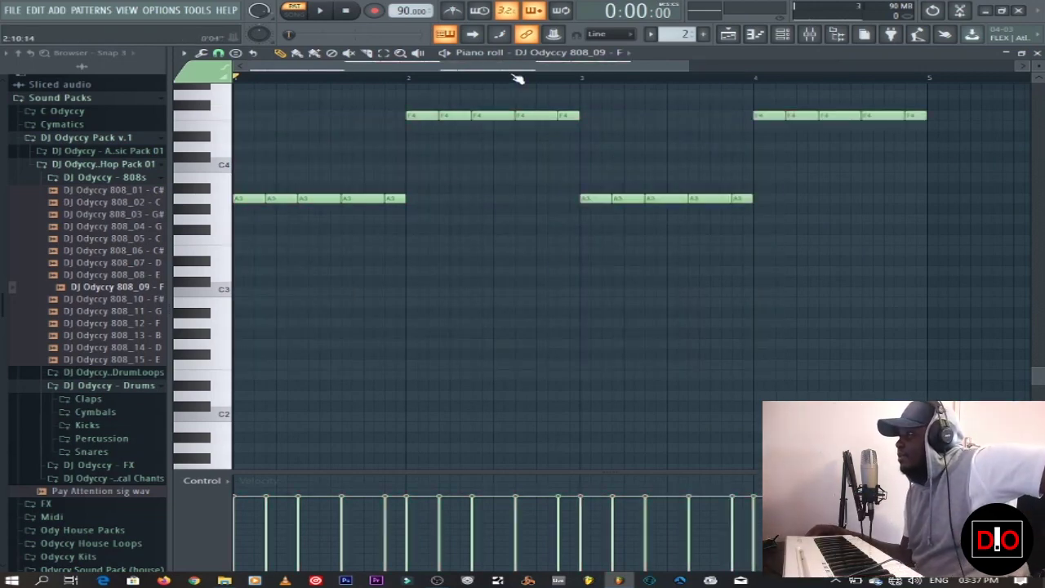
key("F9")
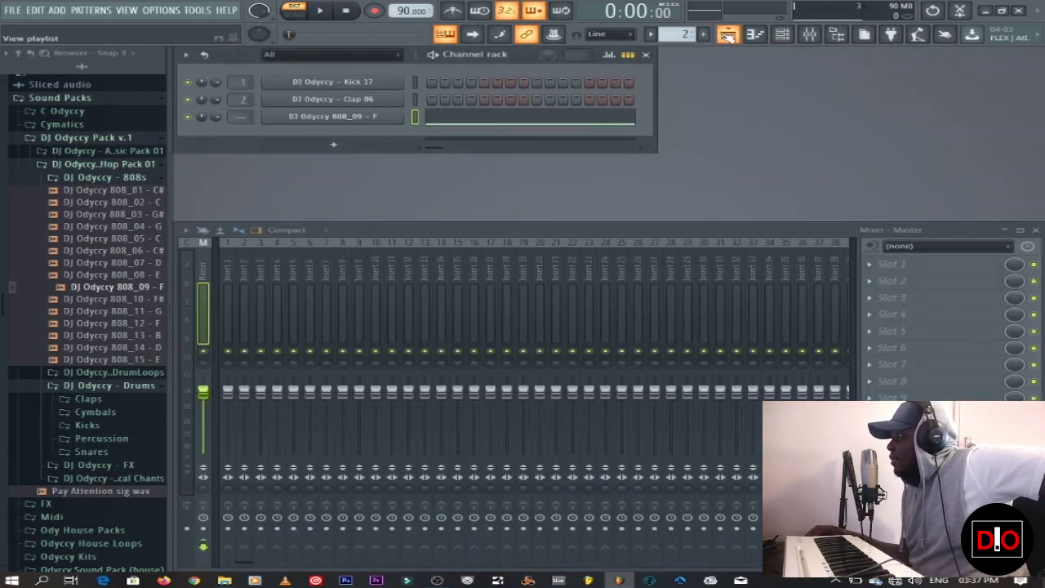
Move the Pattern 2 clip to Track 4, duplicate it across bars 5–9, and listen
left_click(728, 33)
left_click_drag(461, 167, 515, 210)
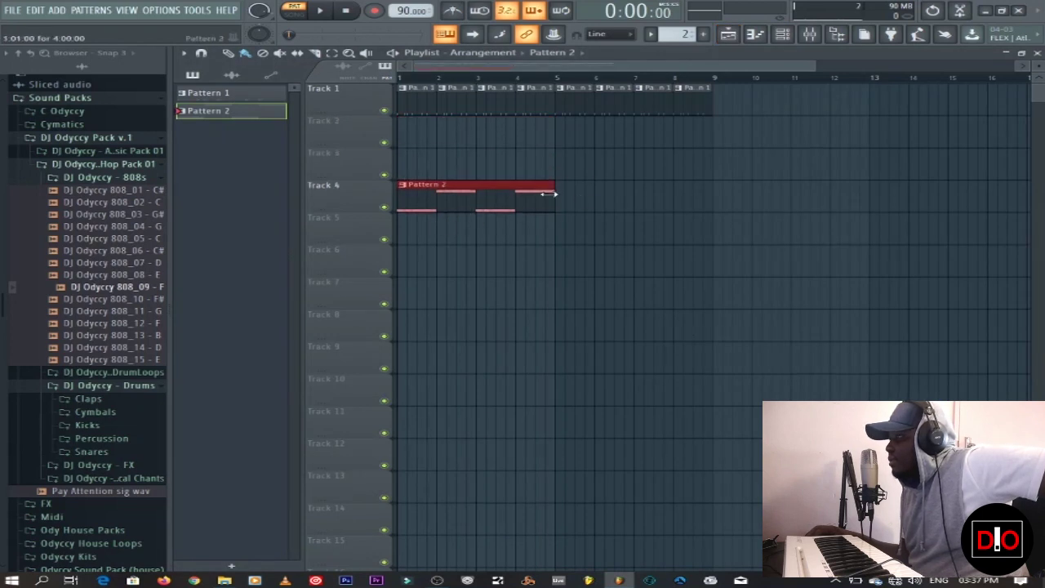
key("ctrl+b")
left_click(634, 269)
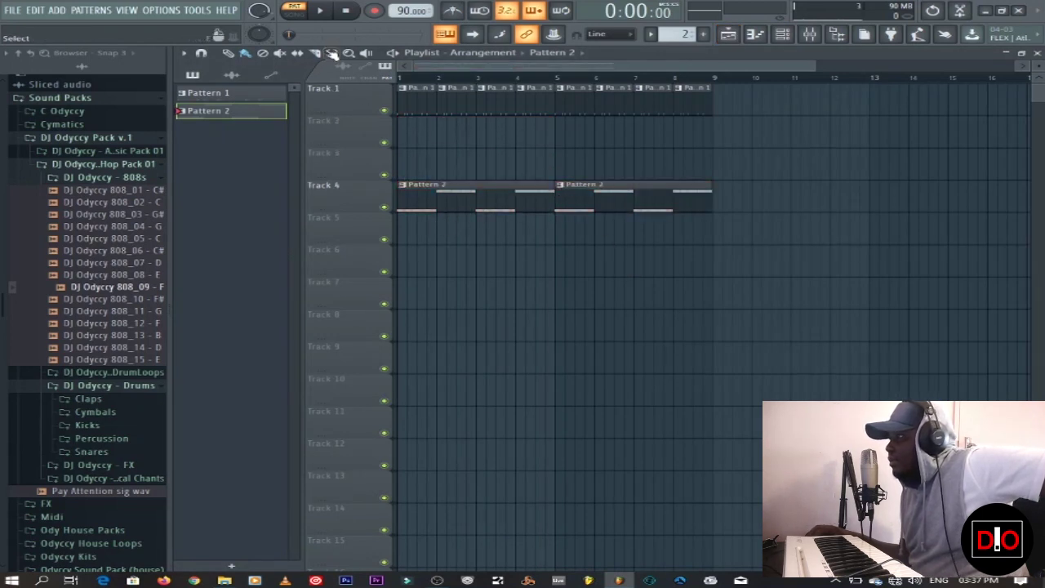
key("space")
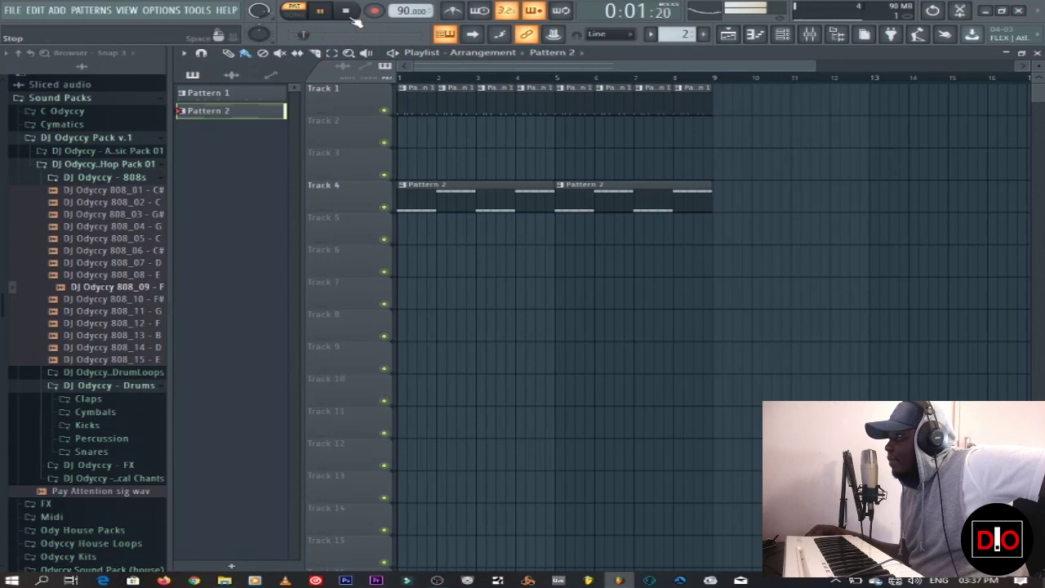
left_click(349, 15)
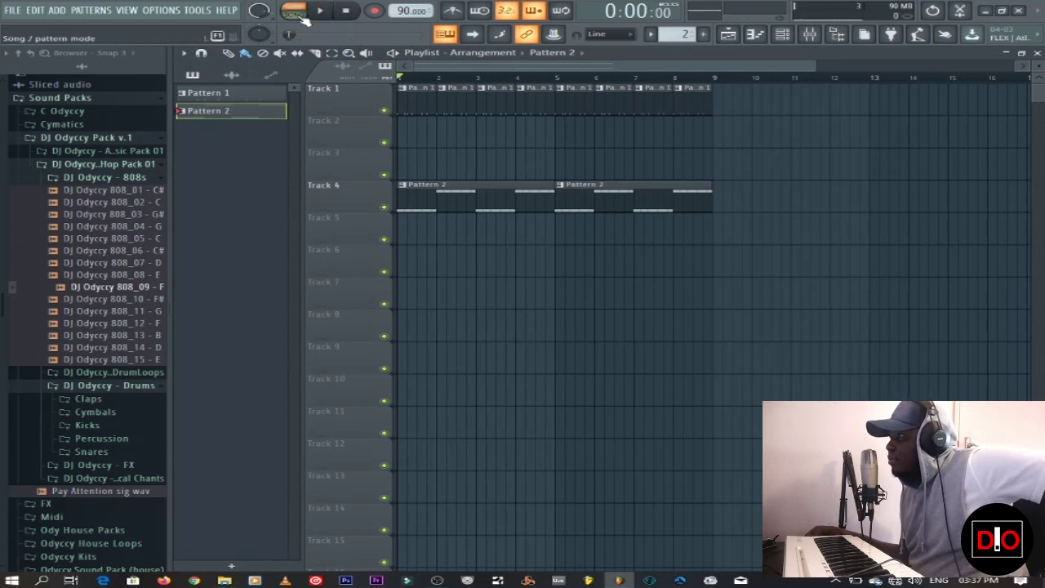
Switch to SONG mode and play the whole arrangement from the start
left_click(296, 12)
left_click(324, 15)
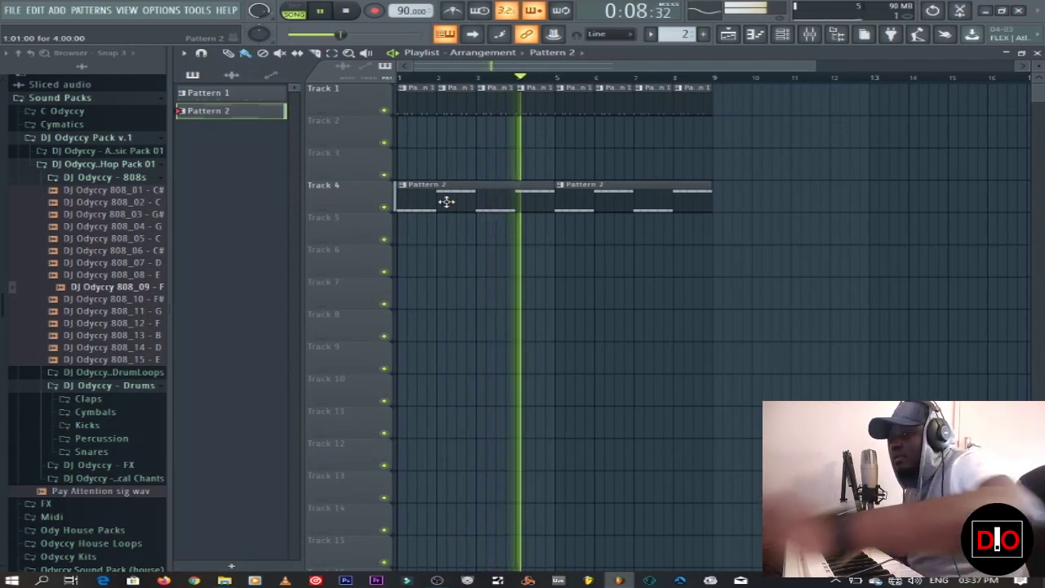
key("space")
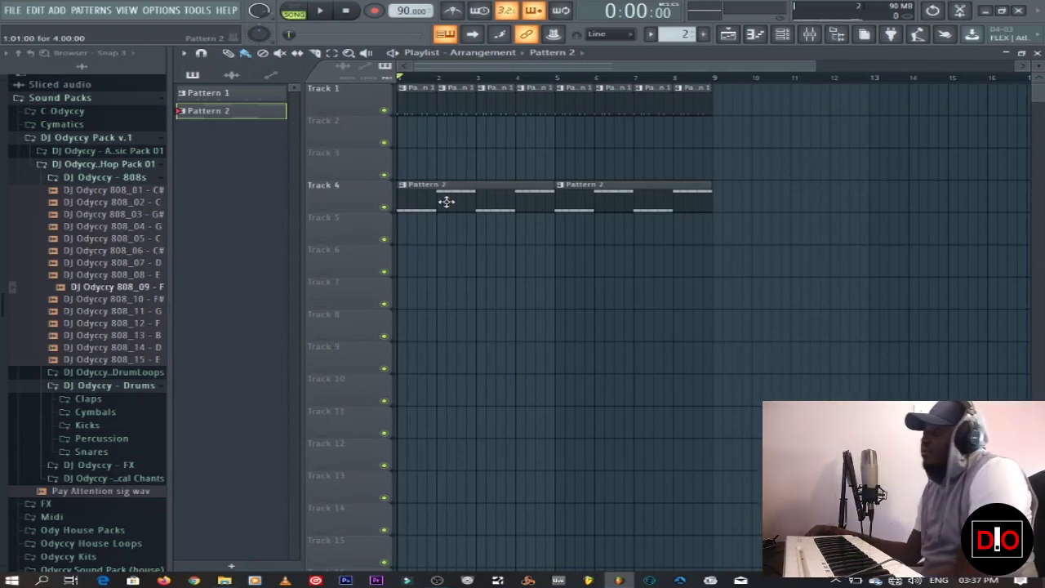
left_click(1037, 52)
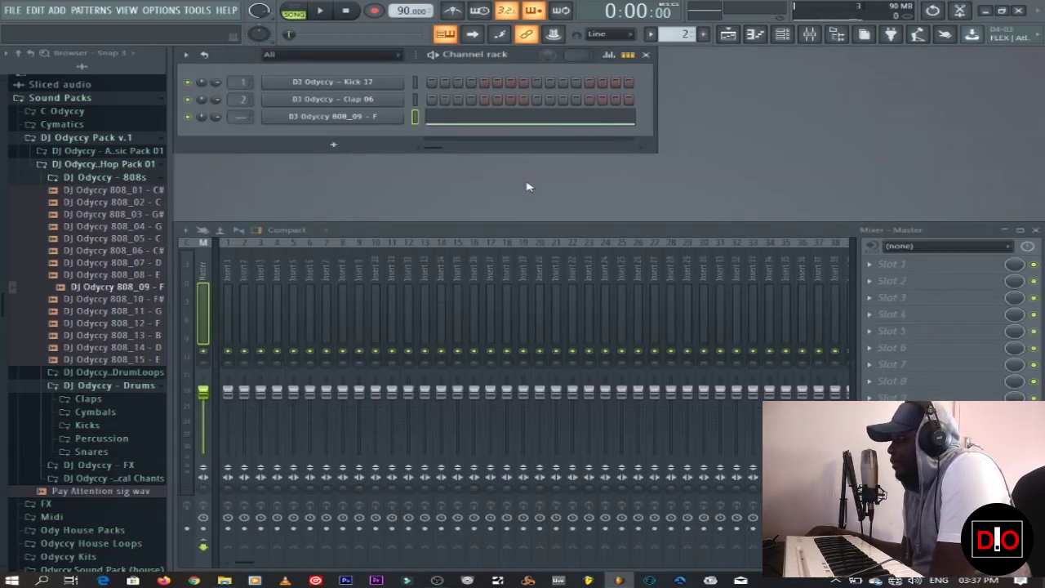
Select mixer insert 1 and look through its track options menu
left_click(236, 272)
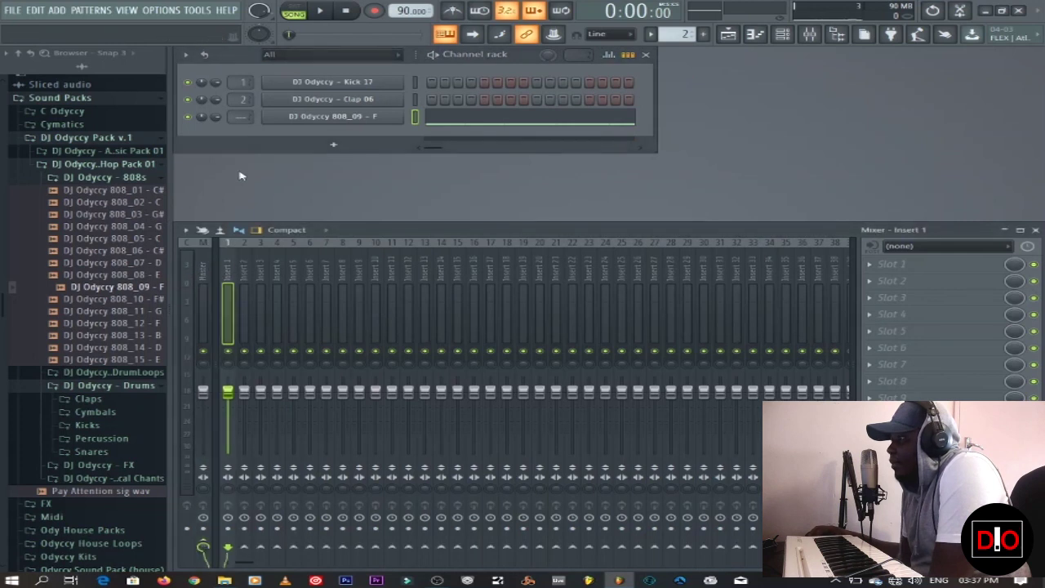
scroll(237, 116, "up", 3)
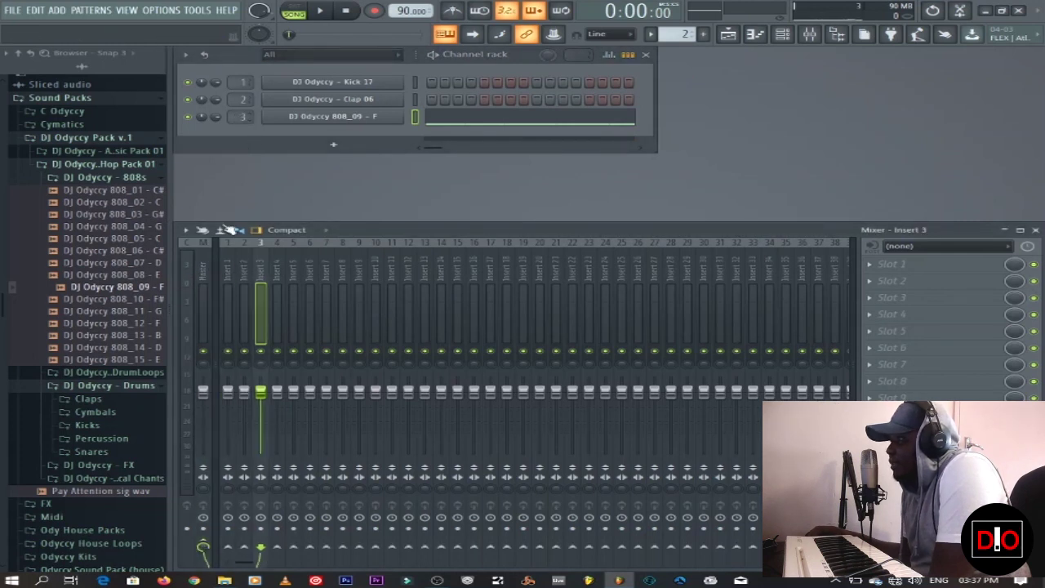
left_click(228, 310)
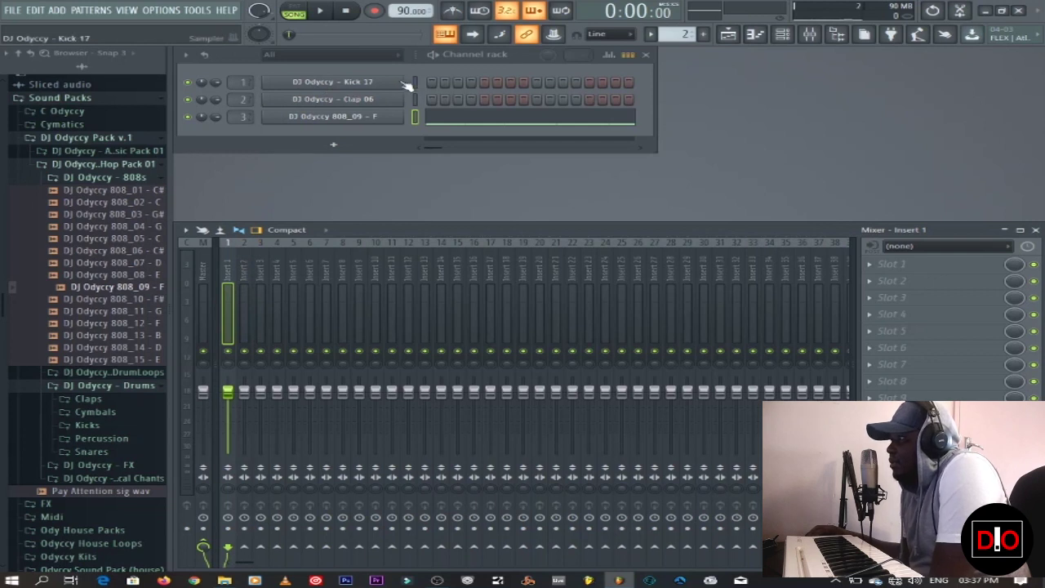
right_click(231, 273)
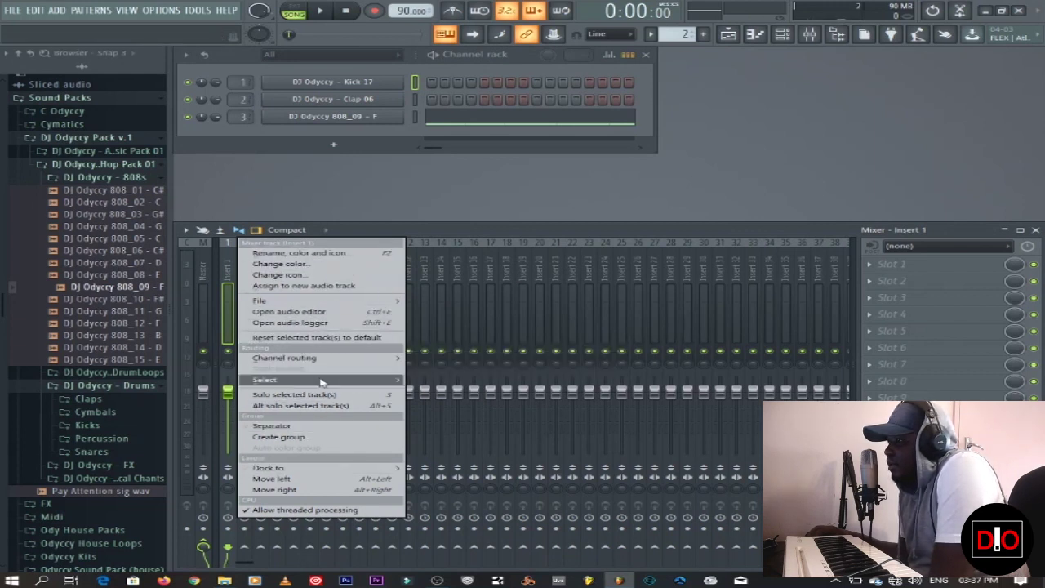
mouse_move(365, 357)
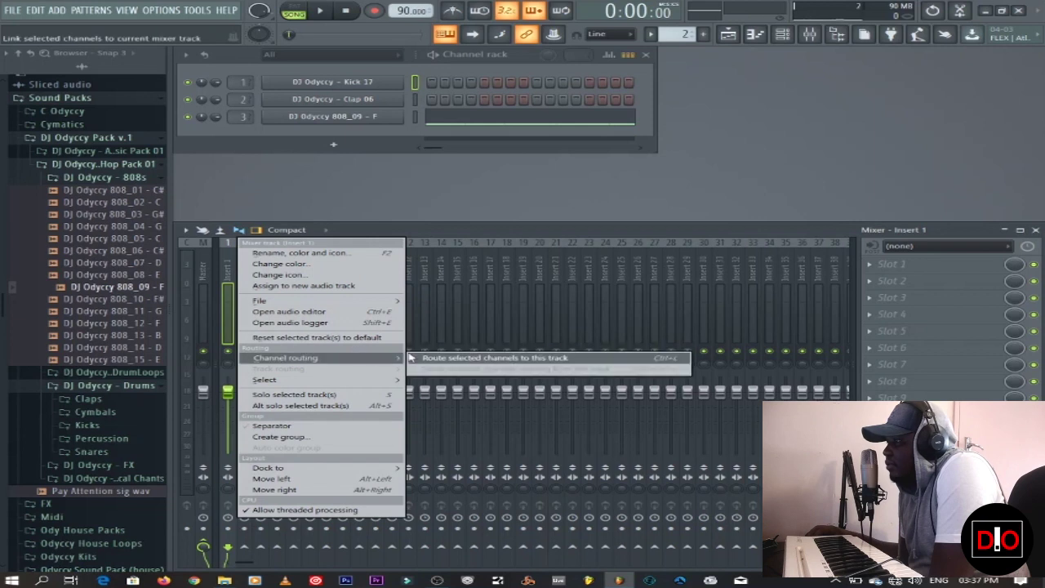
left_click(405, 130)
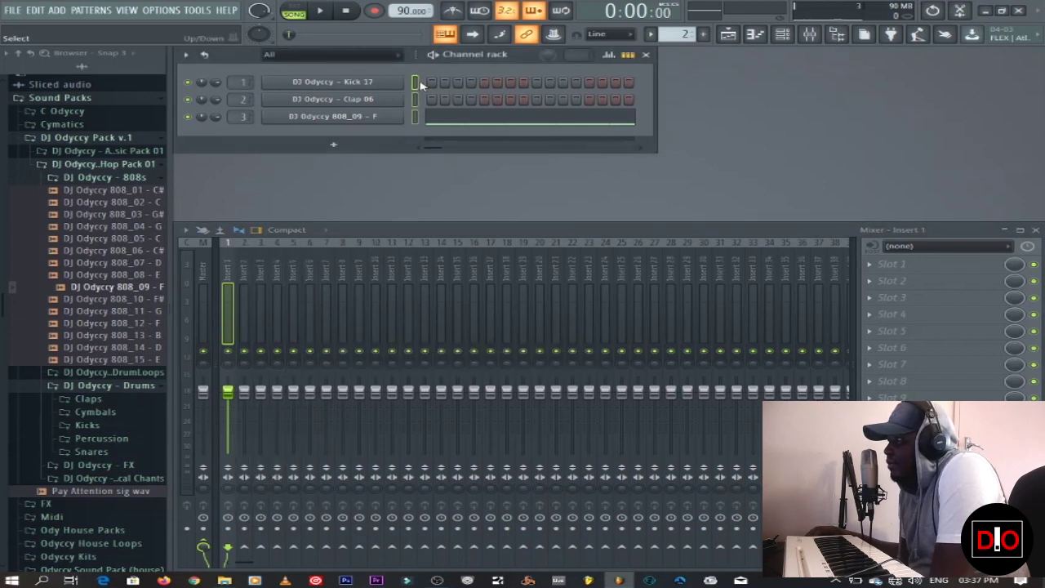
Route the kick, clap and 808 channels to consecutive inserts from 1, then audition the loop
right_click(233, 282)
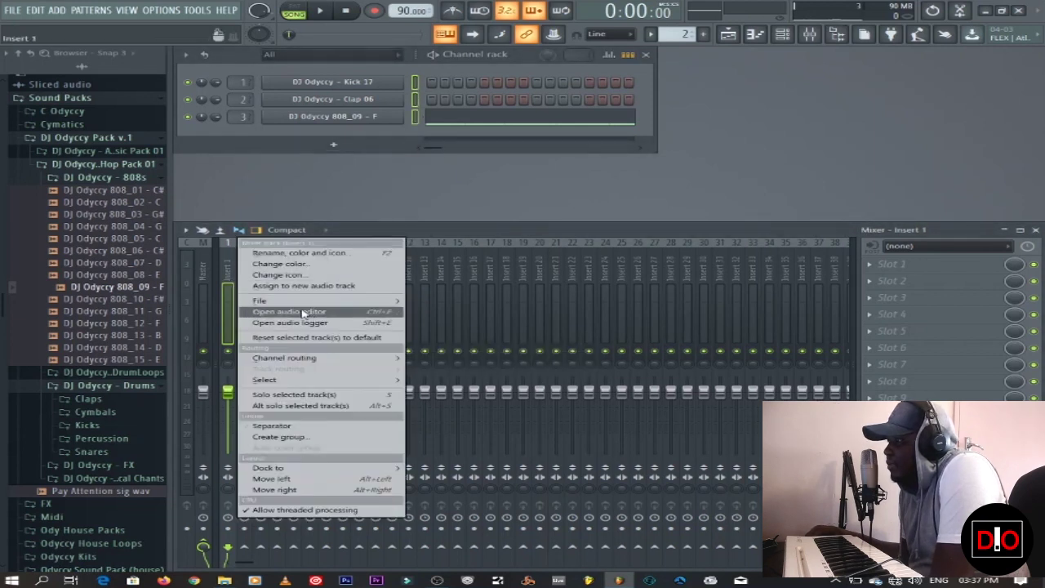
mouse_move(377, 358)
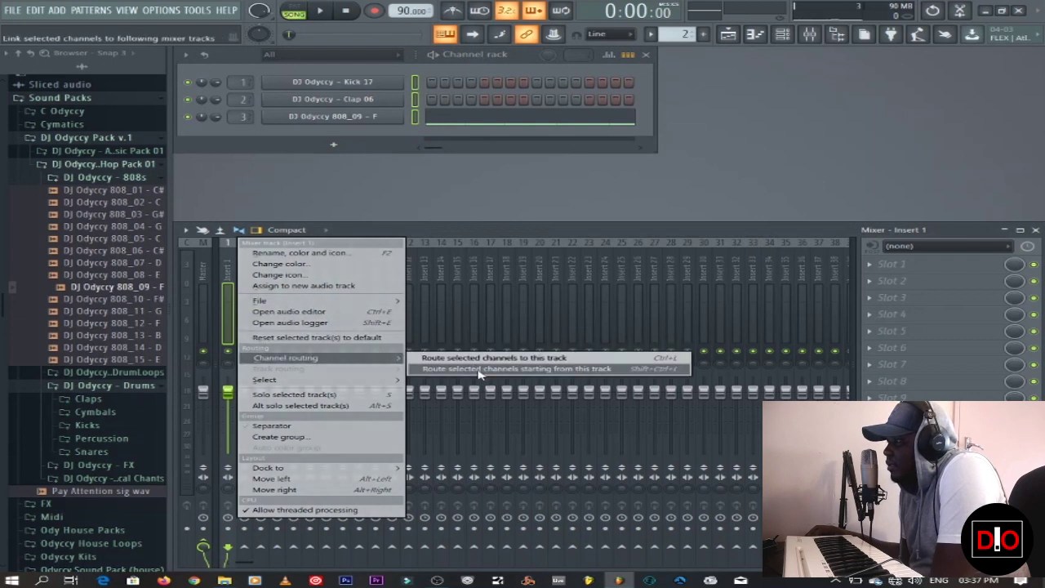
left_click(478, 370)
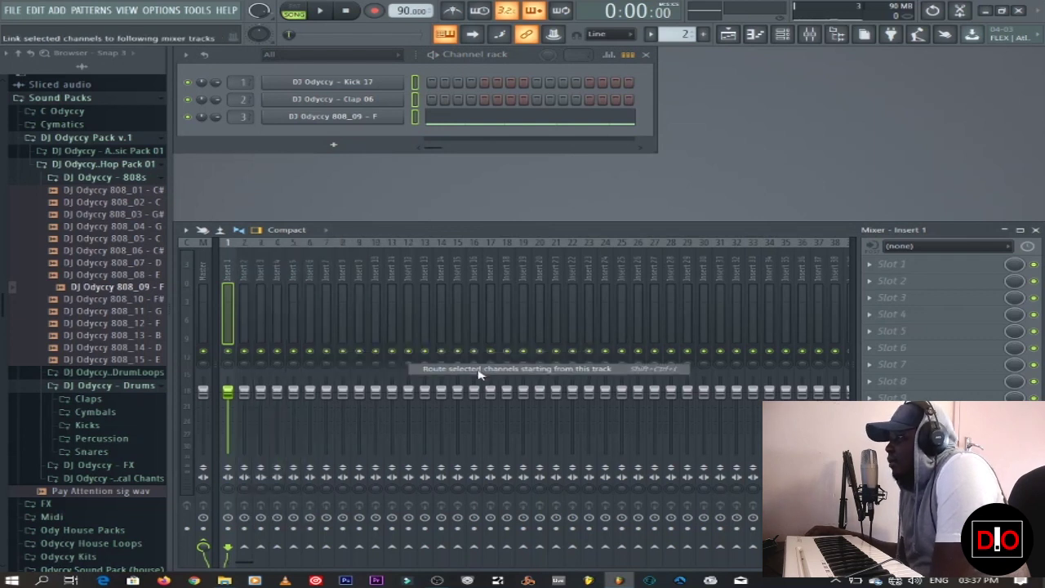
left_click(243, 294)
left_click(260, 296)
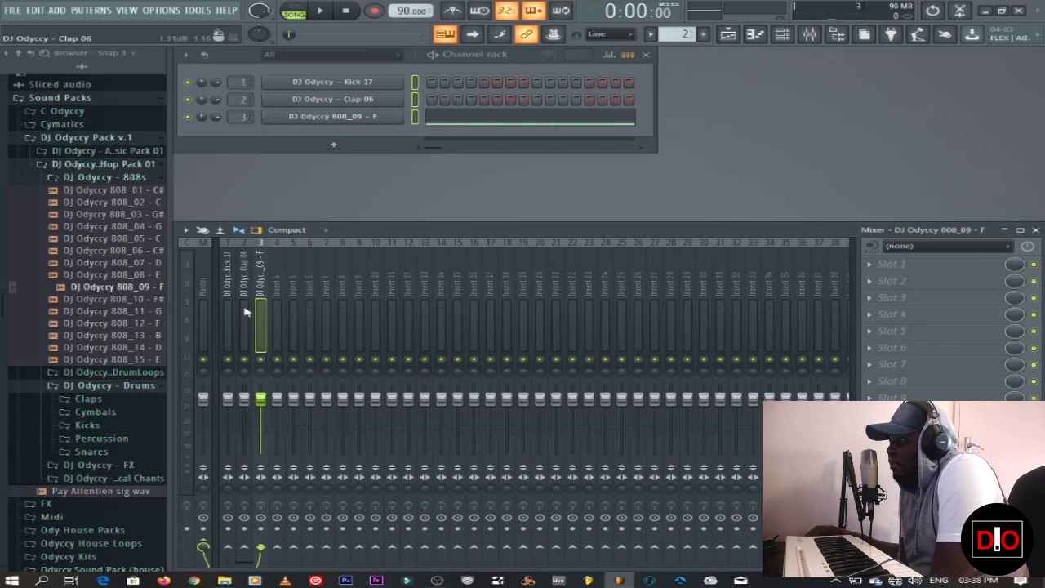
key("space")
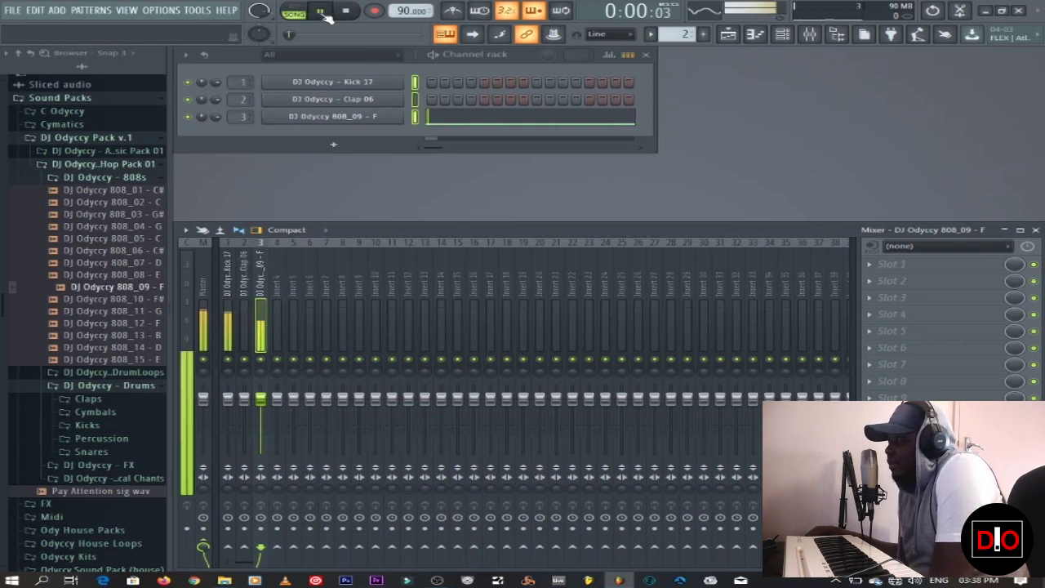
key("space")
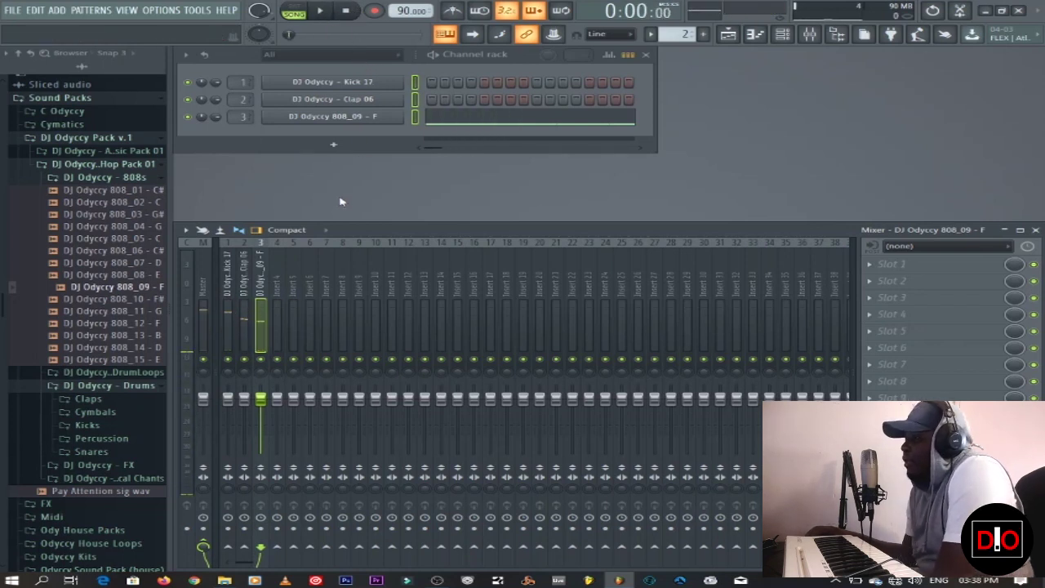
Load Fruity Parametric EQ 2 into Kick 17's first slot, enlarge it, and preview the kick's spectrum
left_click(214, 287)
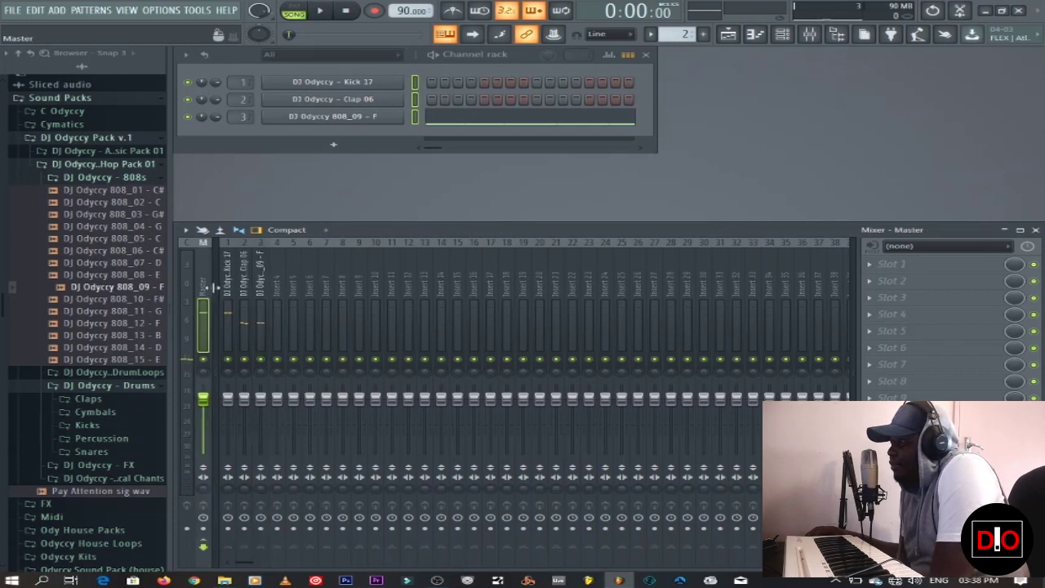
left_click(229, 292)
left_click(872, 266)
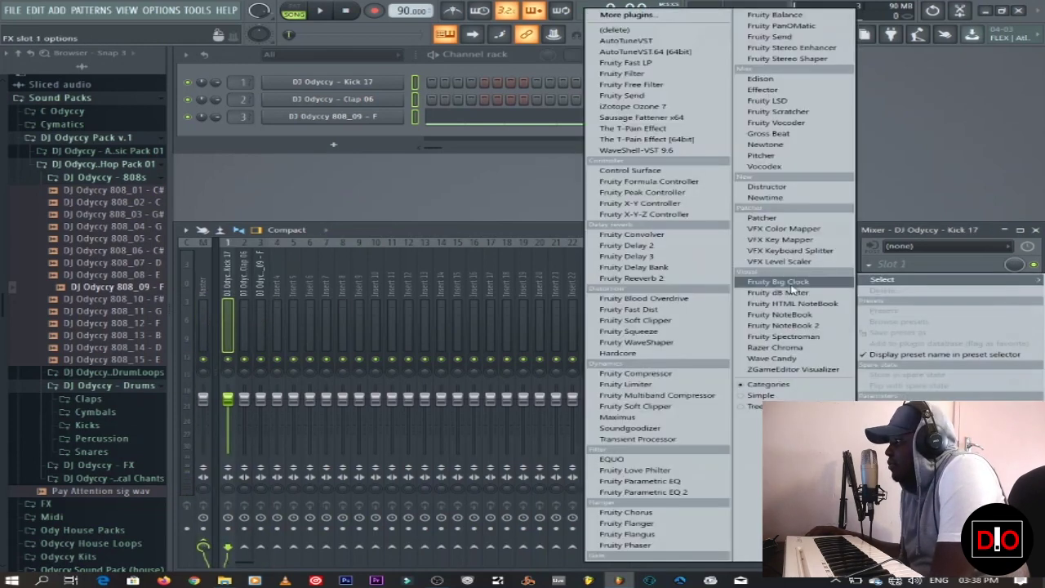
left_click(641, 490)
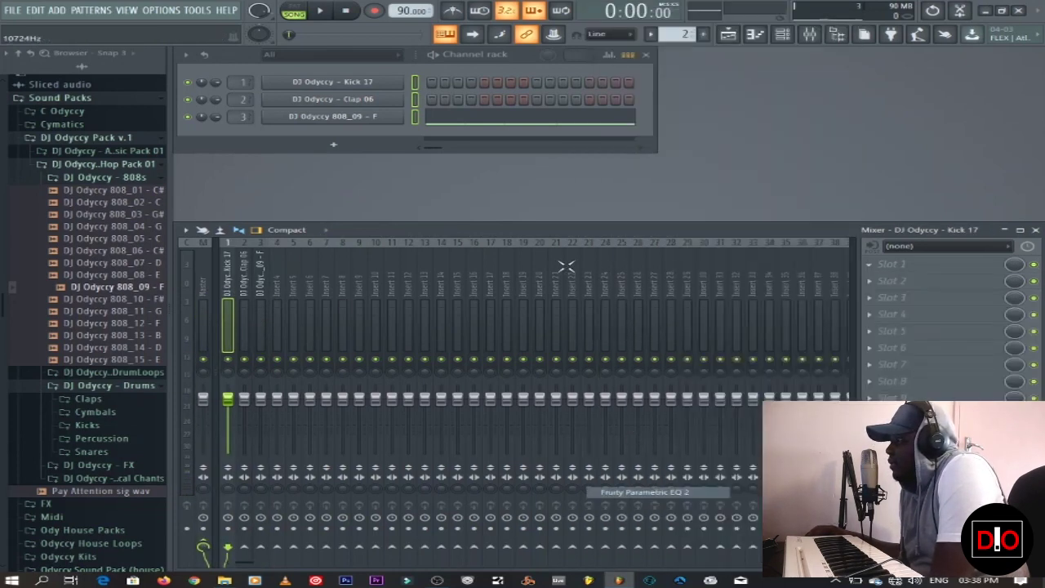
left_click_drag(791, 162, 893, 92)
left_click_drag(618, 88, 657, 83)
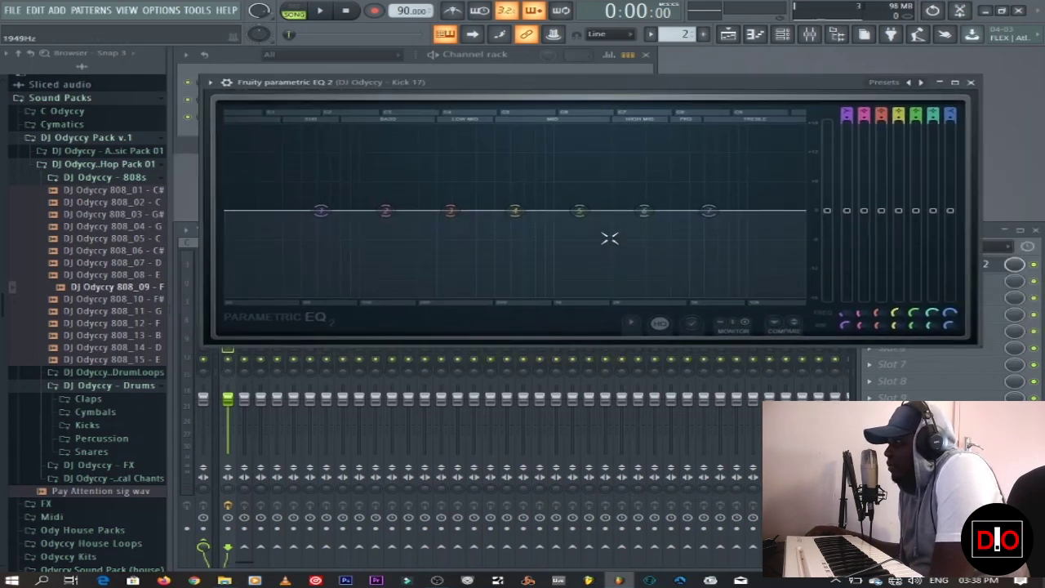
left_click_drag(979, 346, 1024, 403)
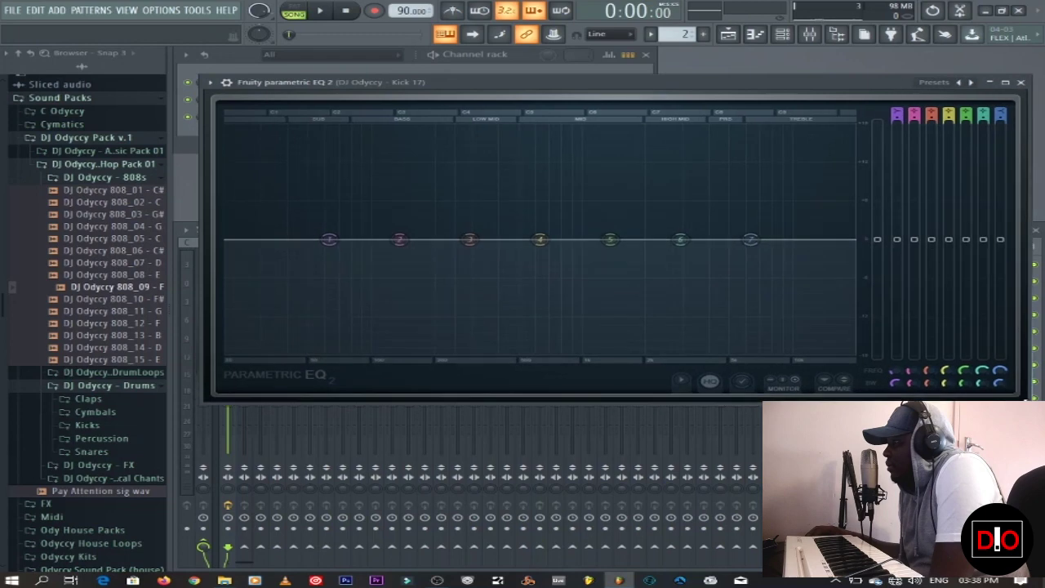
left_click(320, 11)
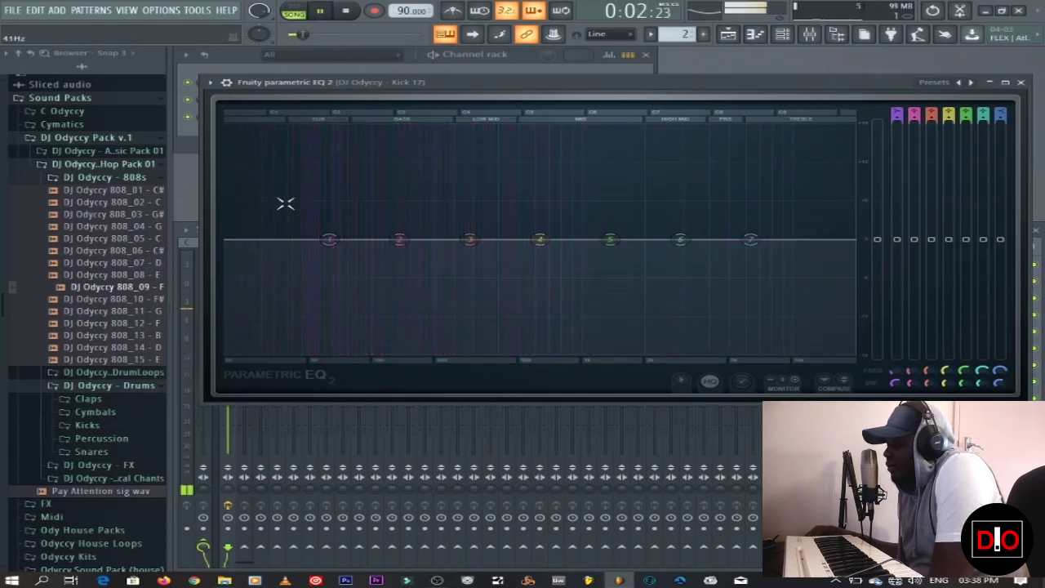
left_click(351, 13)
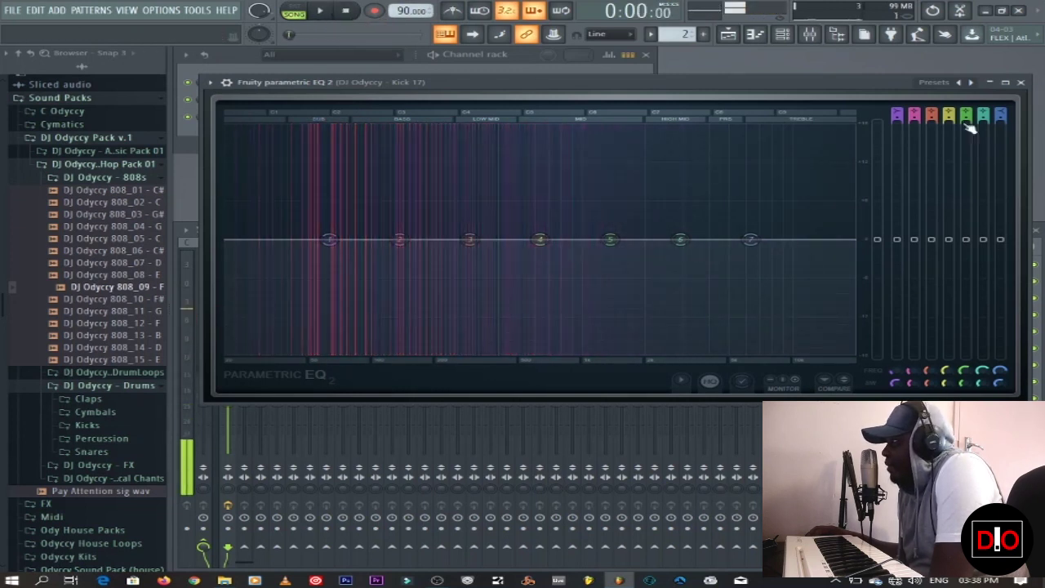
left_click(1019, 83)
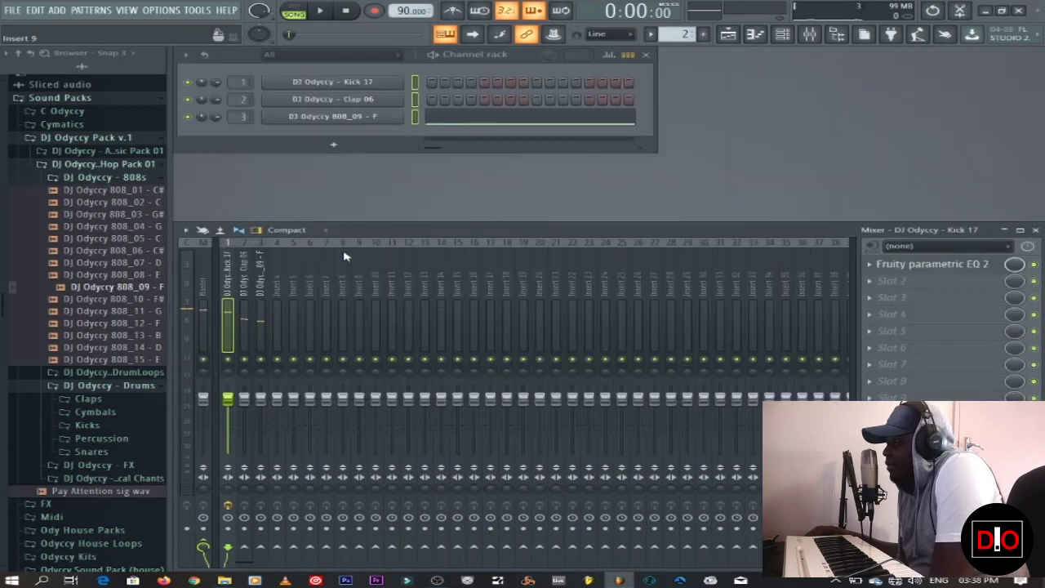
Load Fruity Parametric EQ 2 on the 808_09 - F track and view its spectrum during playback
left_click(262, 298)
left_click(875, 272)
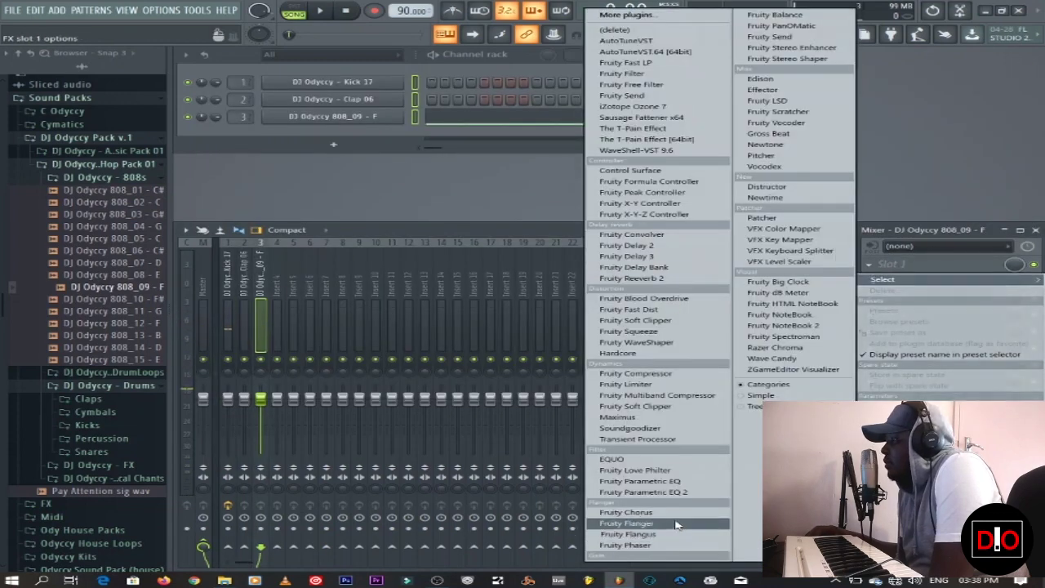
left_click(624, 494)
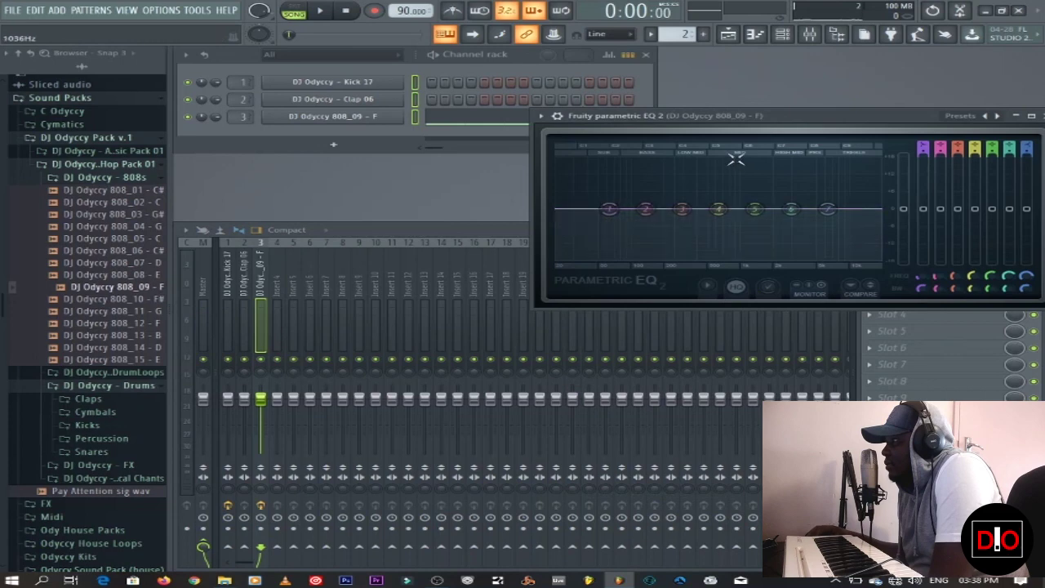
left_click_drag(530, 309, 186, 451)
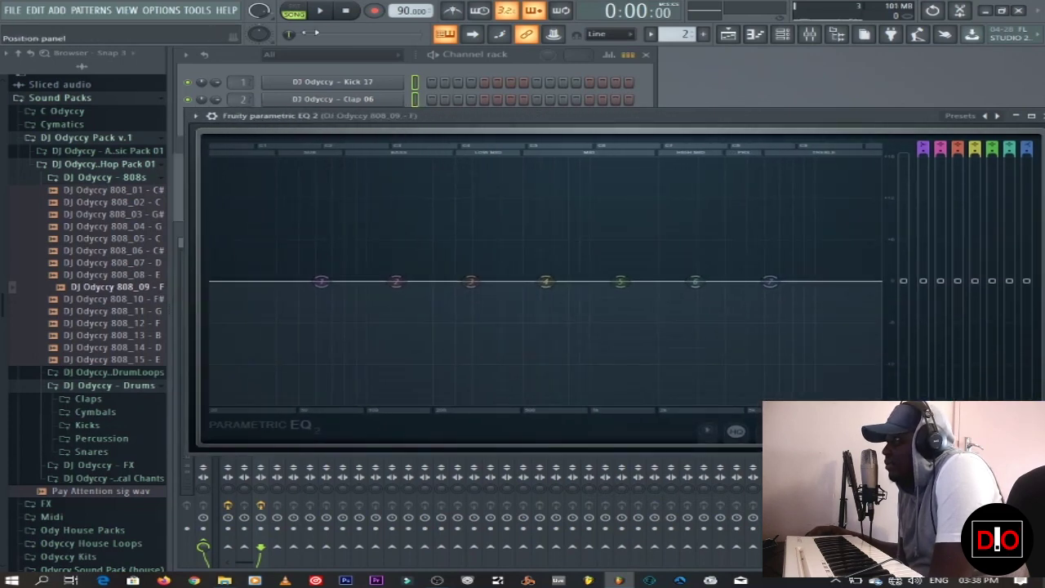
key("space")
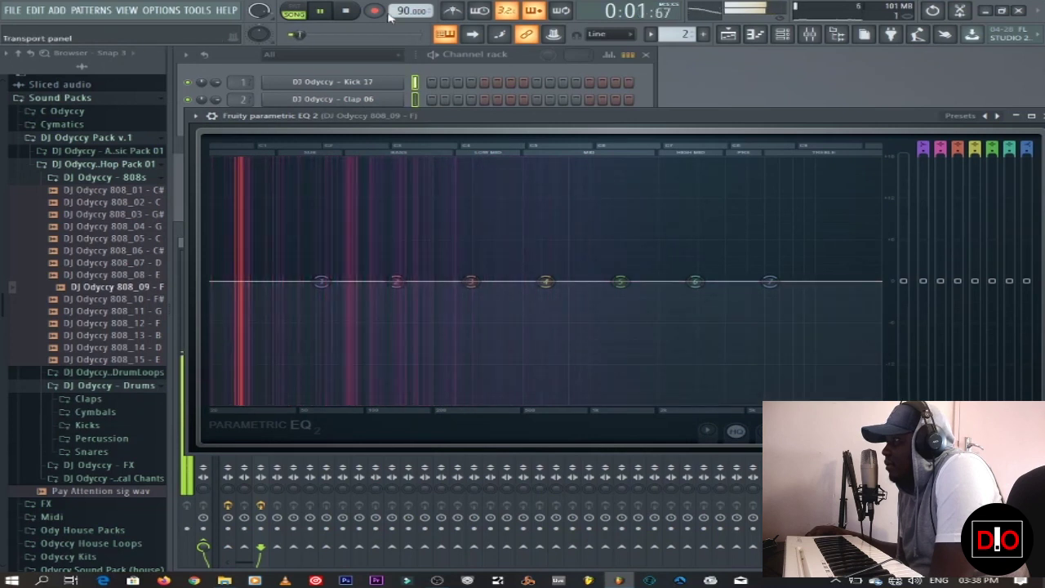
key("space")
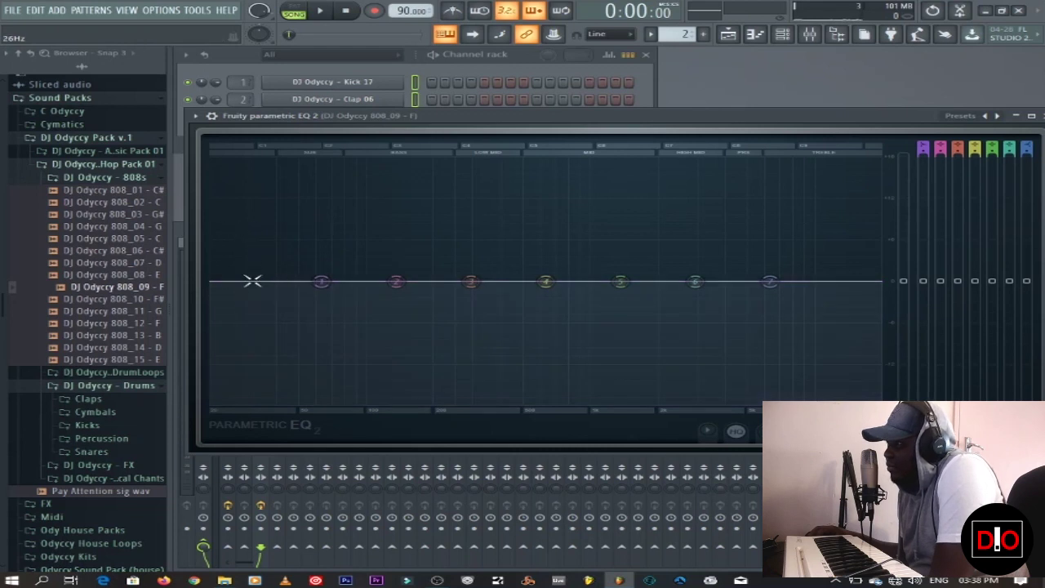
Turn EQ band 1 into a Steep 8 low cut set near 52 Hz
left_click_drag(252, 281, 806, 157)
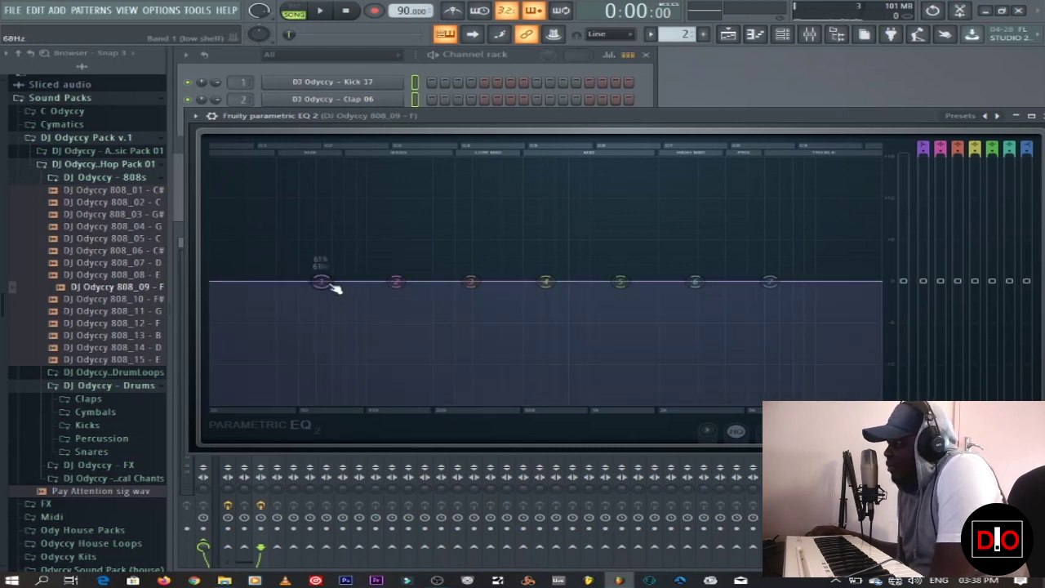
left_click_drag(331, 284, 279, 402)
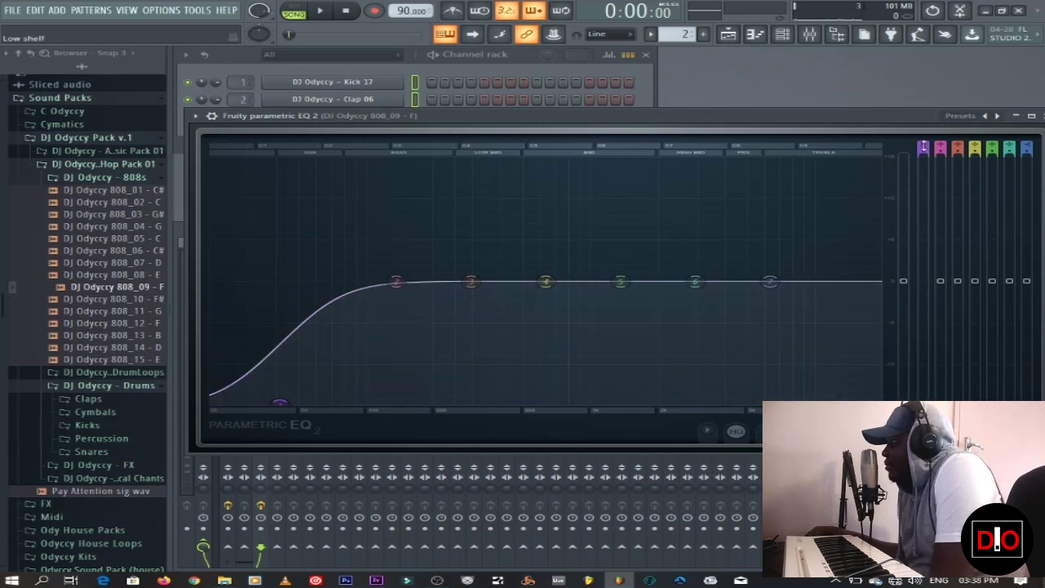
scroll(922, 150, "down", 1)
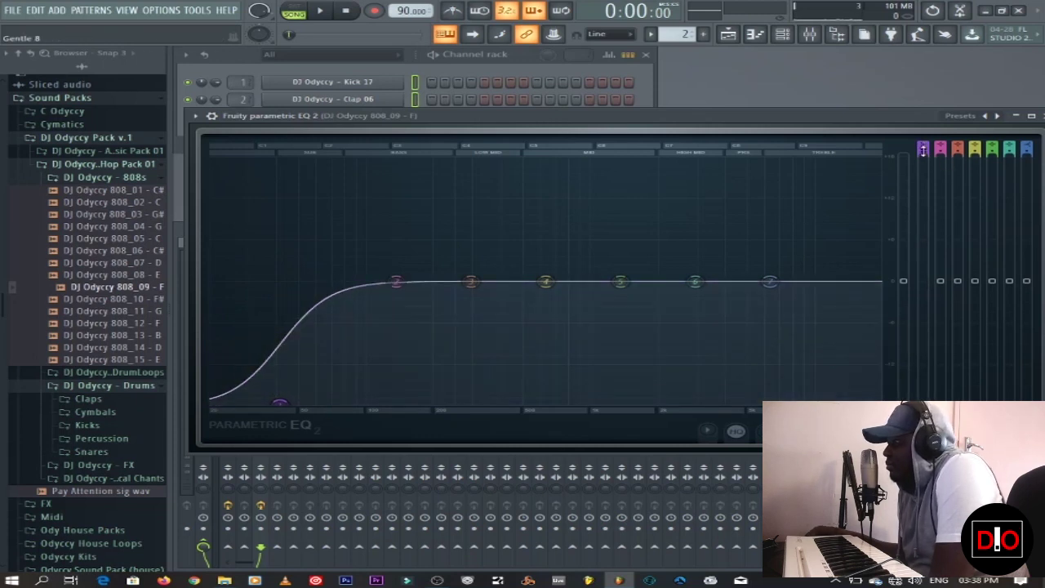
scroll(922, 149, "down", 1)
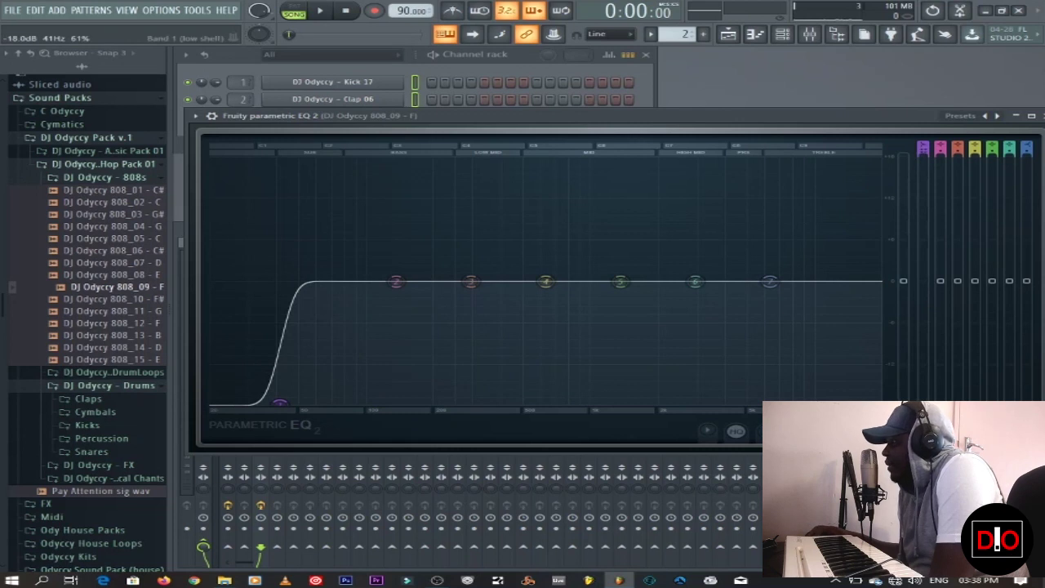
left_click_drag(279, 403, 303, 403)
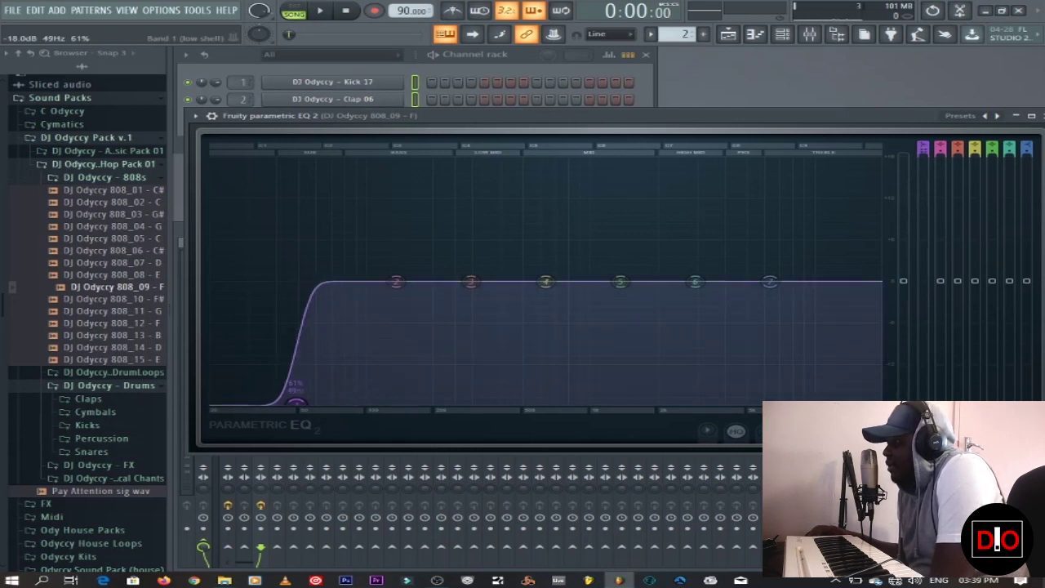
mouse_move(295, 402)
left_mouse_down()
mouse_move(285, 402)
mouse_move(317, 401)
mouse_move(303, 402)
left_mouse_up()
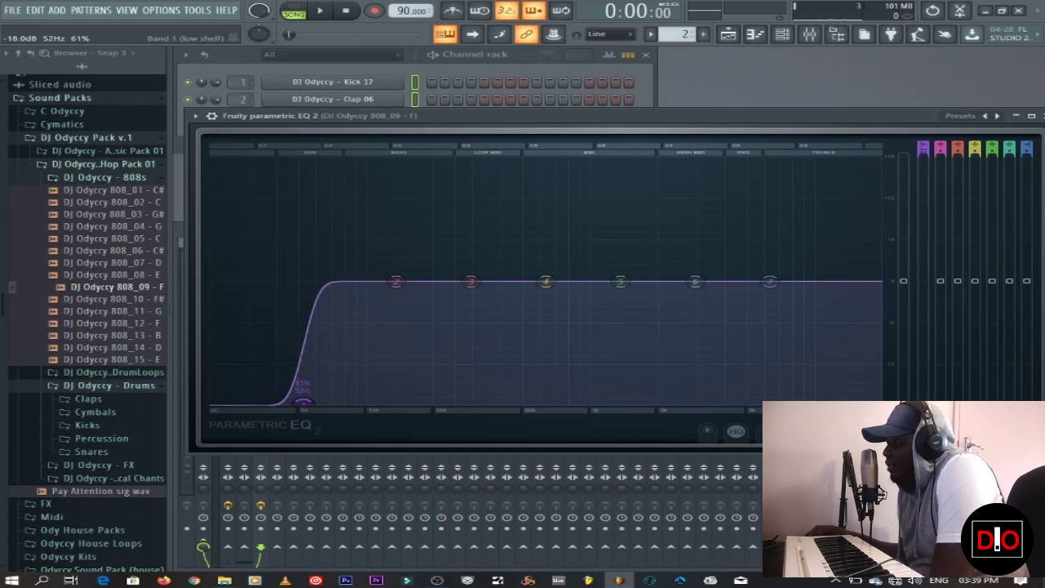
left_click_drag(303, 401, 301, 402)
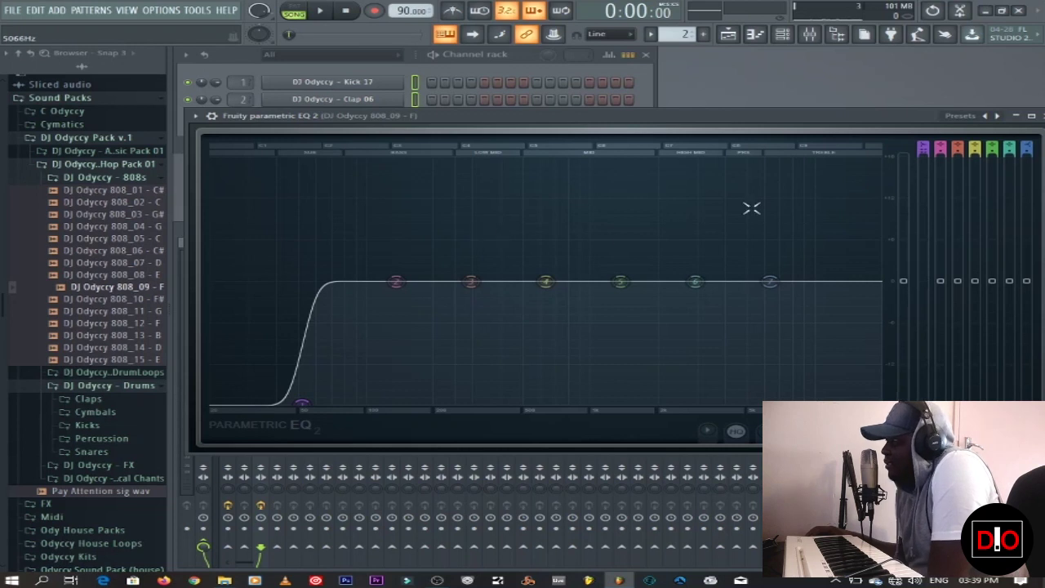
left_click_drag(853, 120, 817, 127)
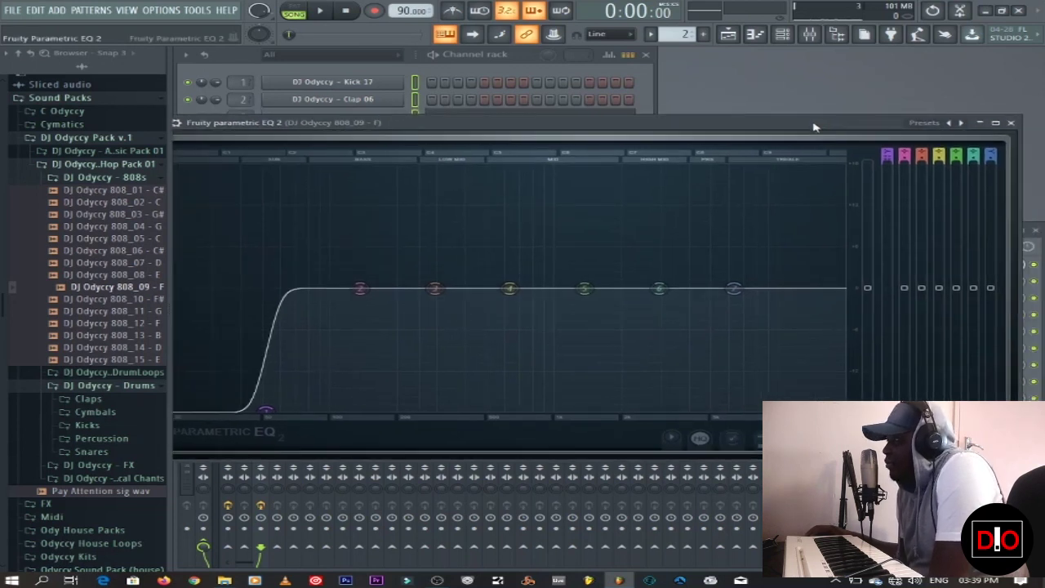
Close the EQ and sidechain Kick 17 into the 808_09 - F mixer track
left_click(1010, 124)
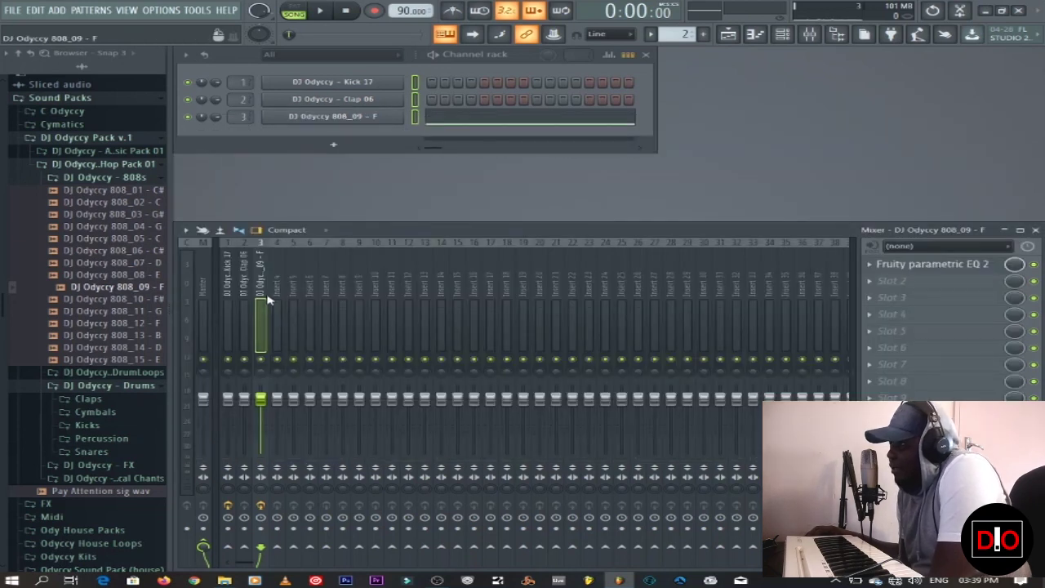
left_click(233, 285)
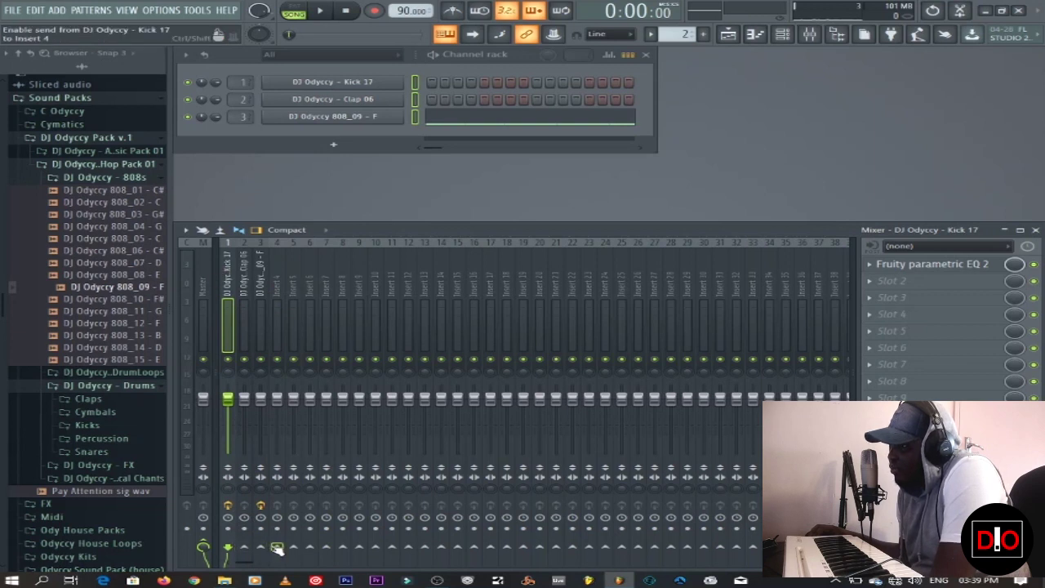
right_click(261, 549)
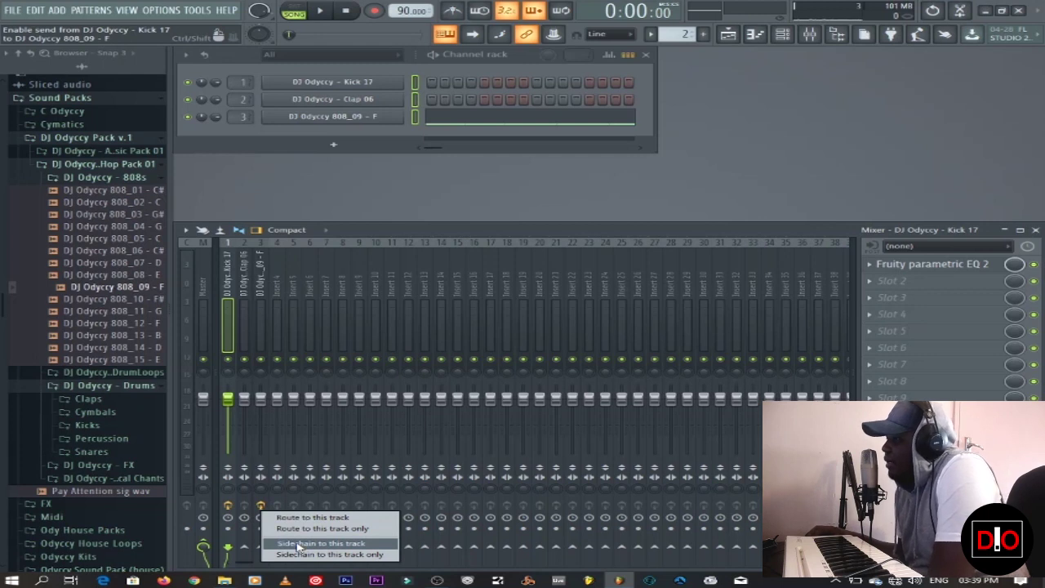
left_click(298, 546)
left_click(262, 294)
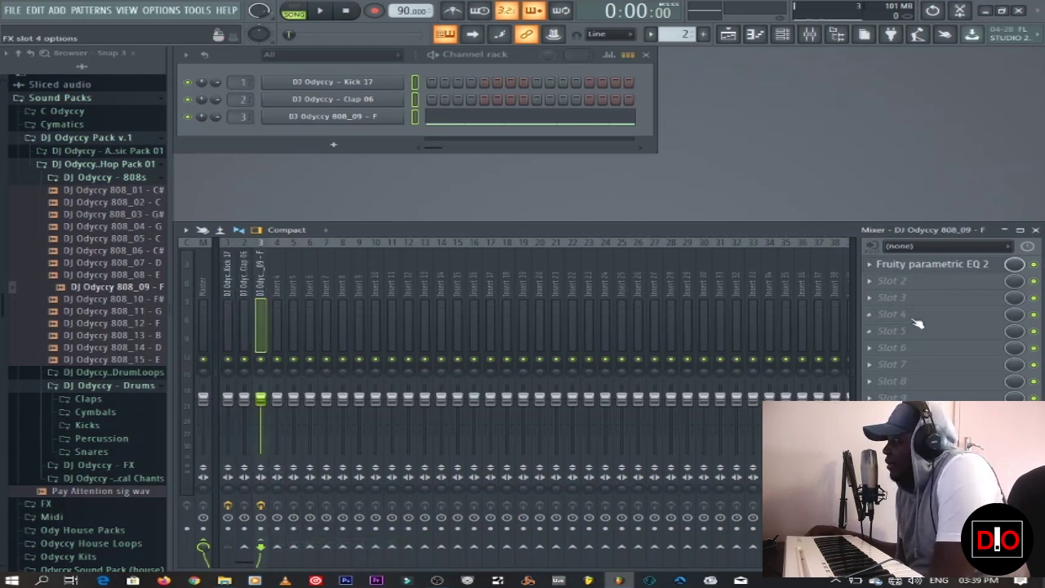
left_click(882, 353)
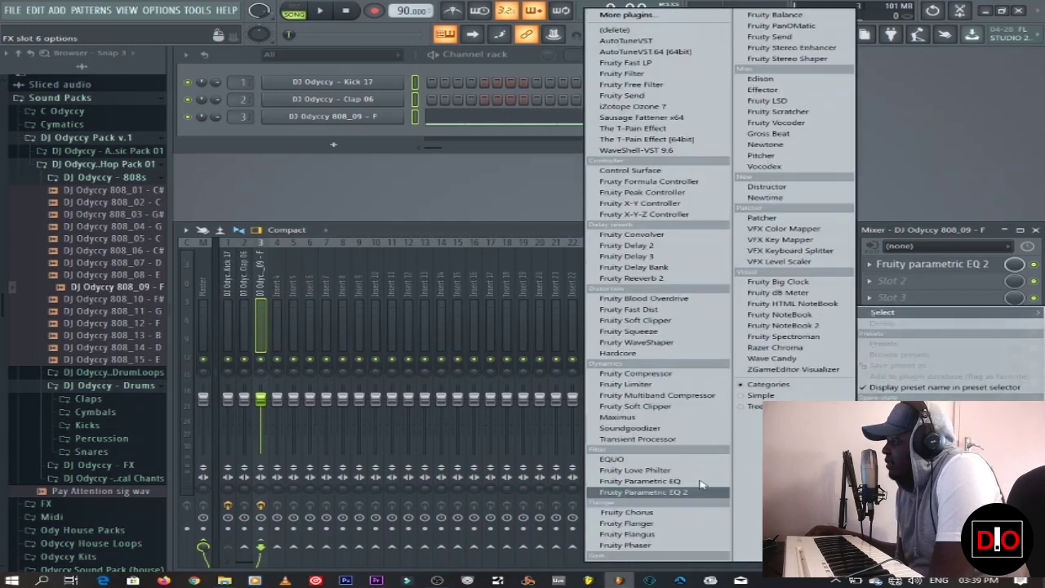
Load Fruity Limiter on the 808 in COMP mode, sidechained from Kick 17, and play the loop
left_click(620, 384)
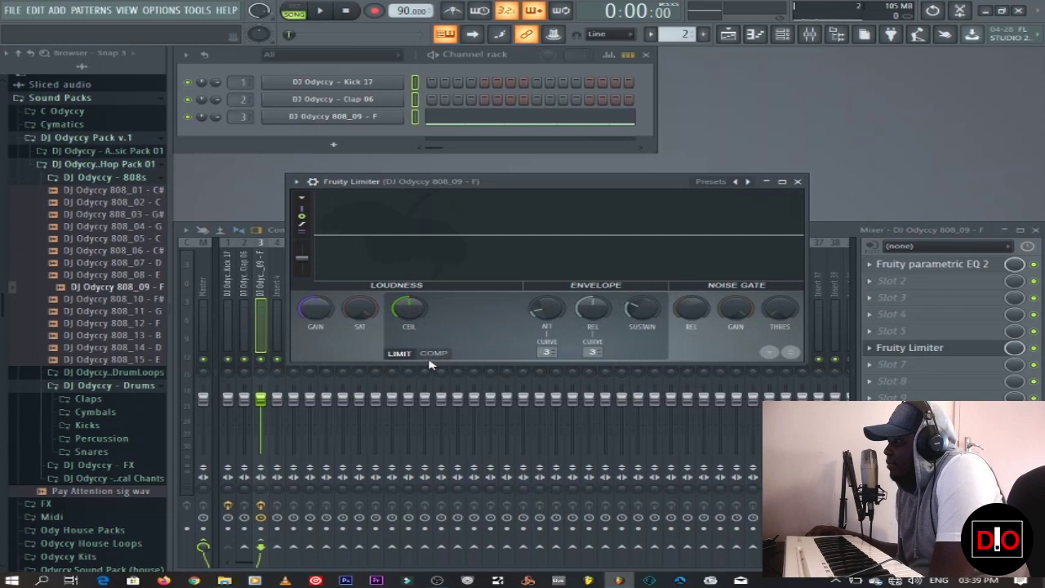
left_click(432, 354)
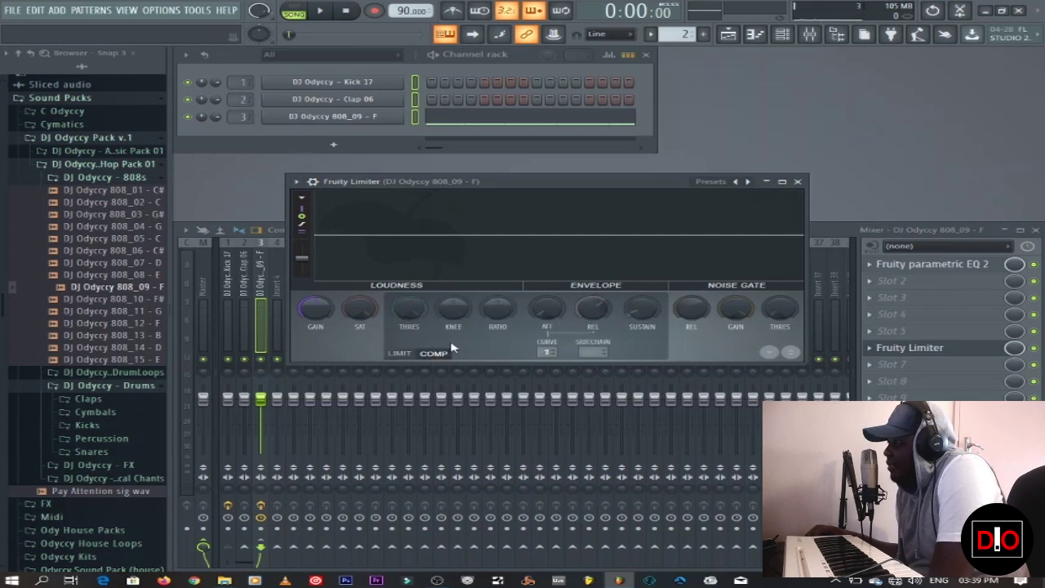
left_click(592, 354)
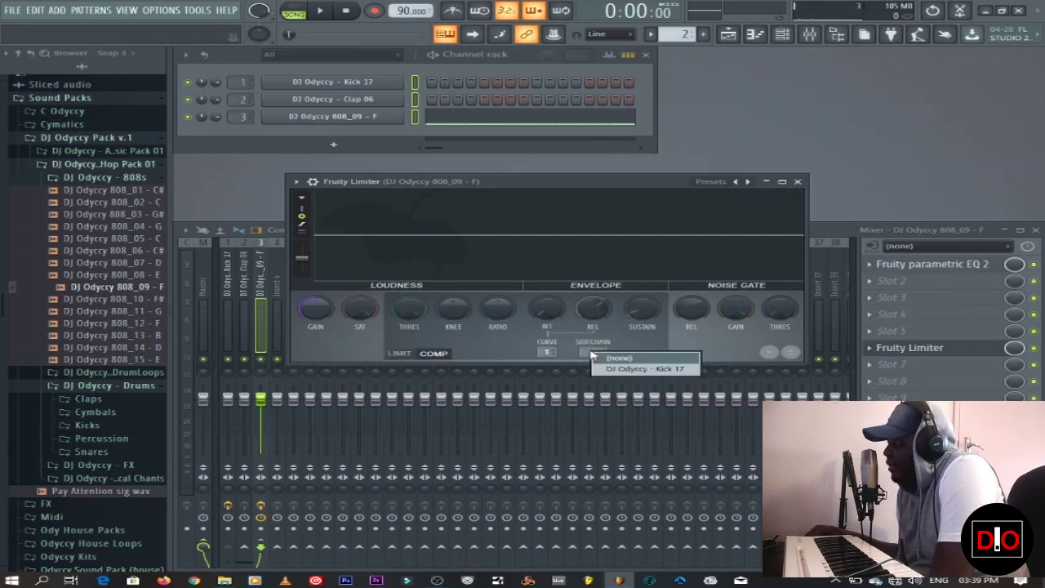
left_click(640, 371)
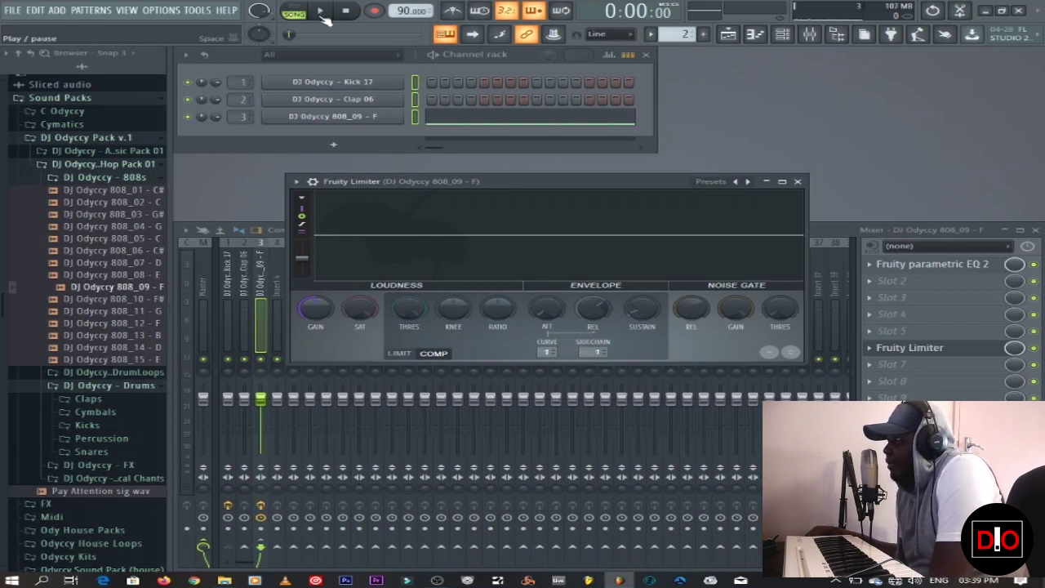
left_click(329, 10)
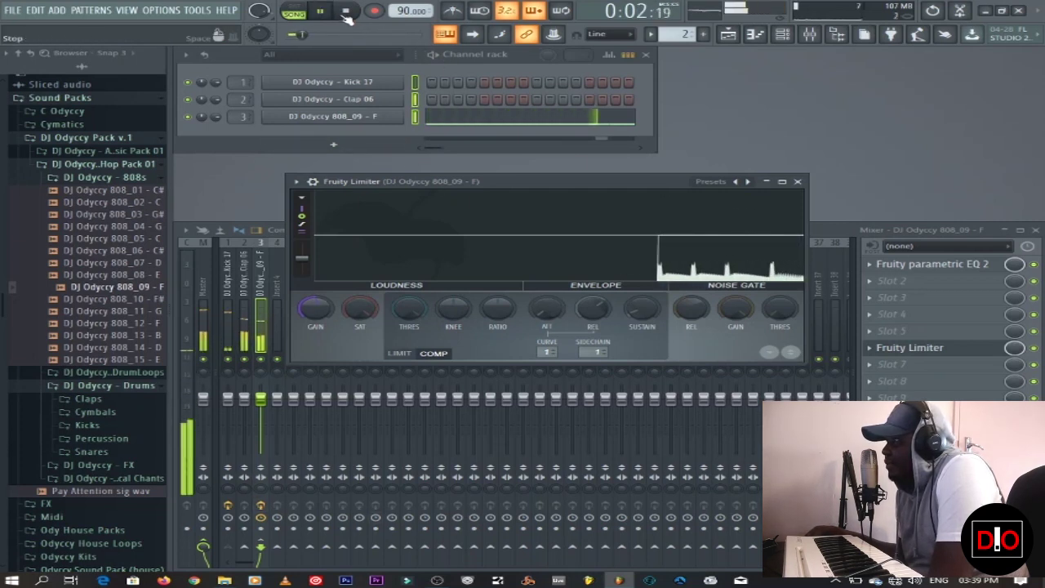
left_click(346, 12)
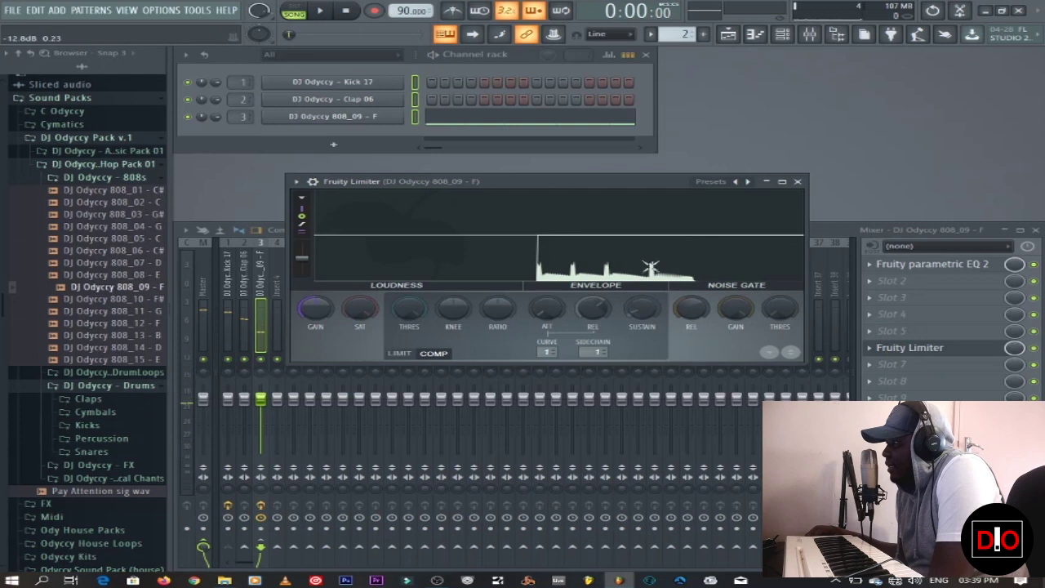
left_click_drag(569, 190, 588, 216)
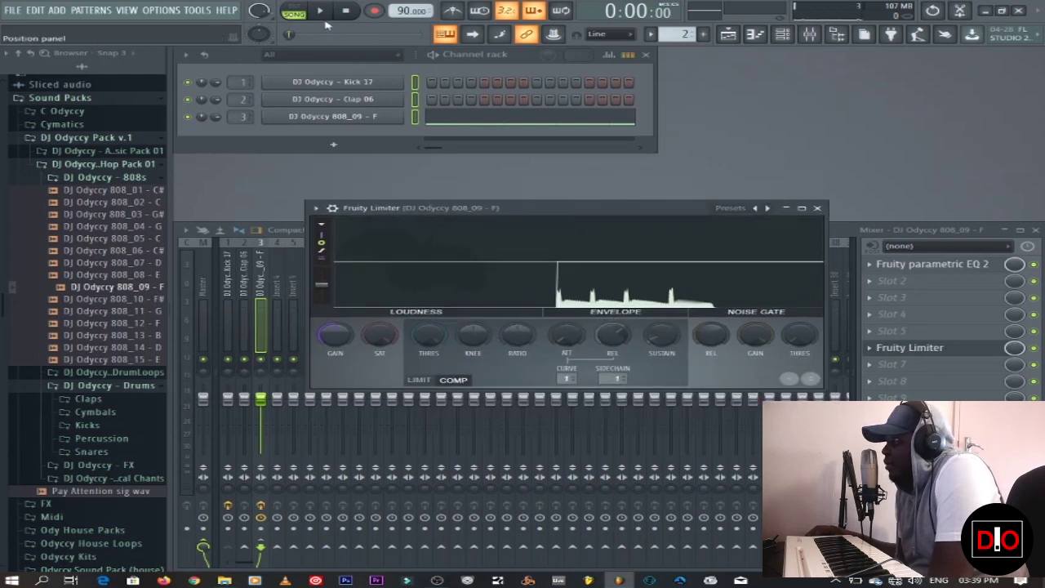
key("space")
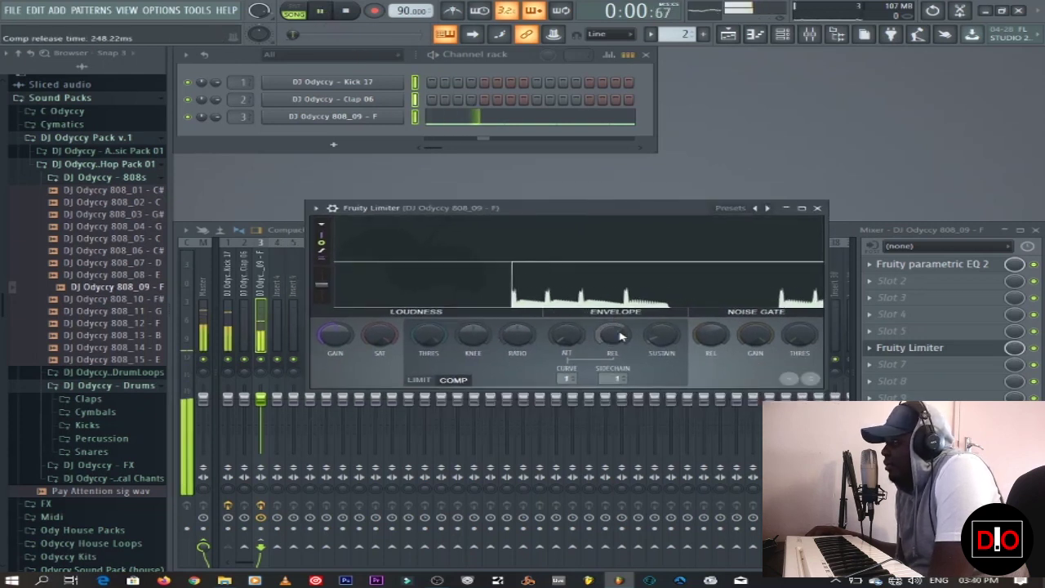
Lower the 808 compressor threshold to about -9.9 dB and audition the loop
left_click(346, 11)
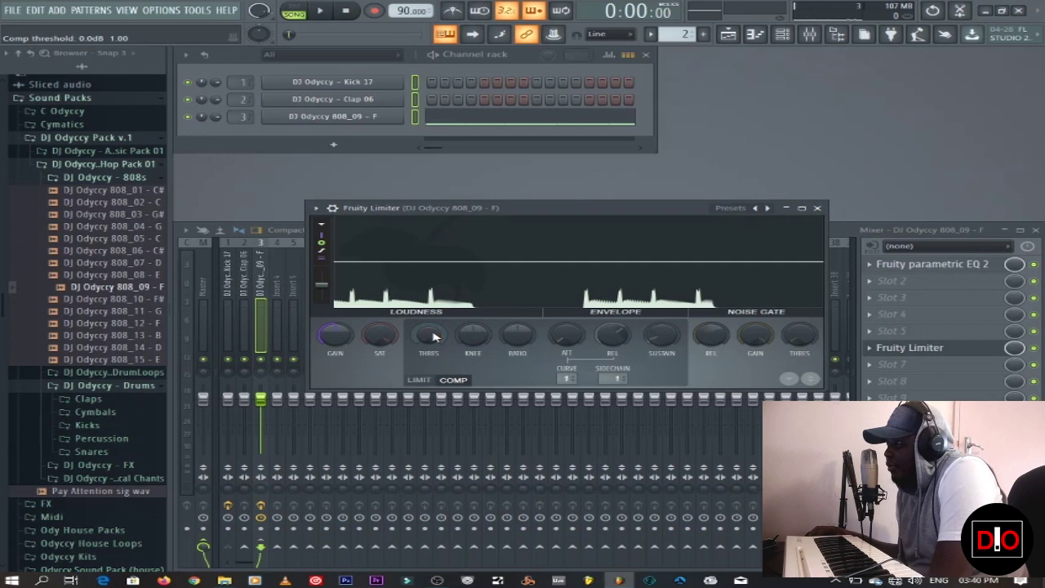
left_click_drag(428, 334, 429, 394)
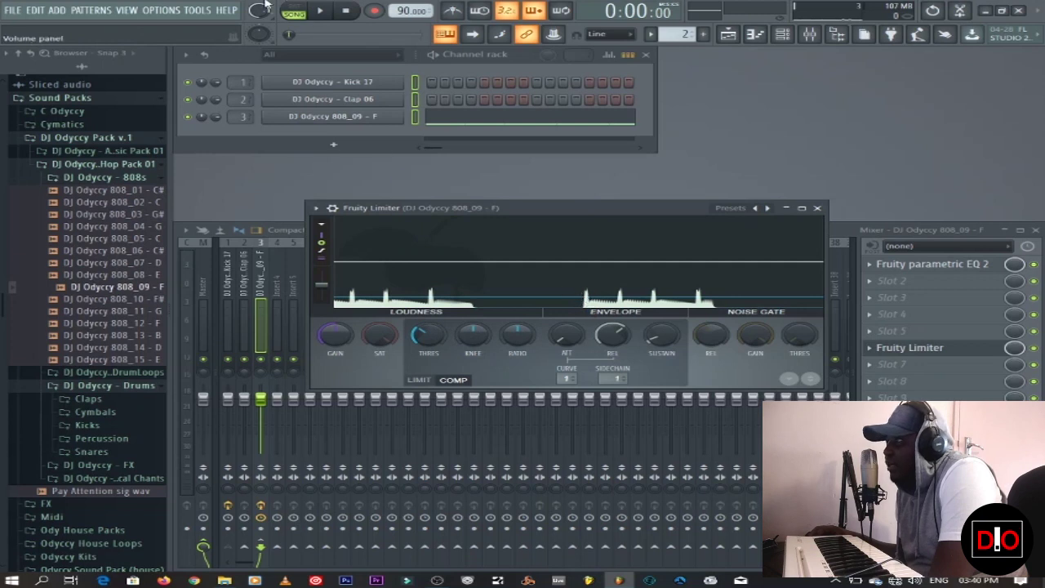
left_click(320, 10)
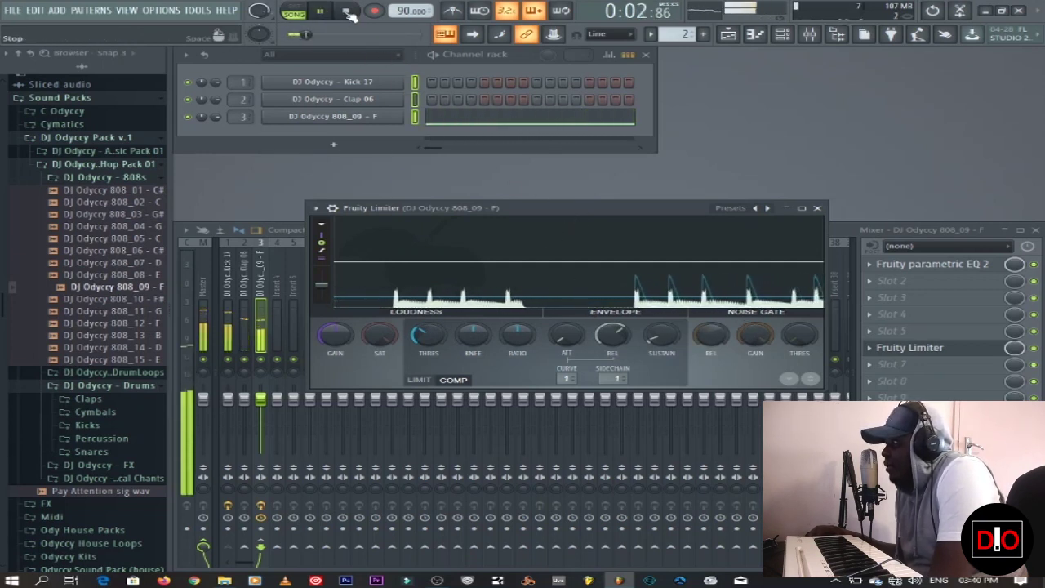
key("space")
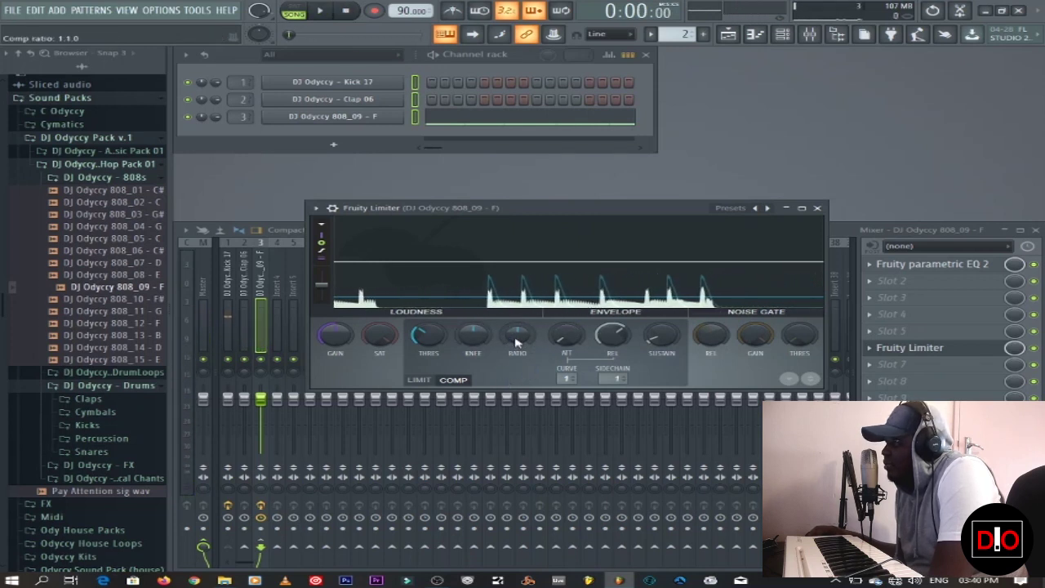
Raise the compression ratio and drop the threshold toward -18 dB, auditioning the ducking
left_click_drag(517, 333, 517, 307)
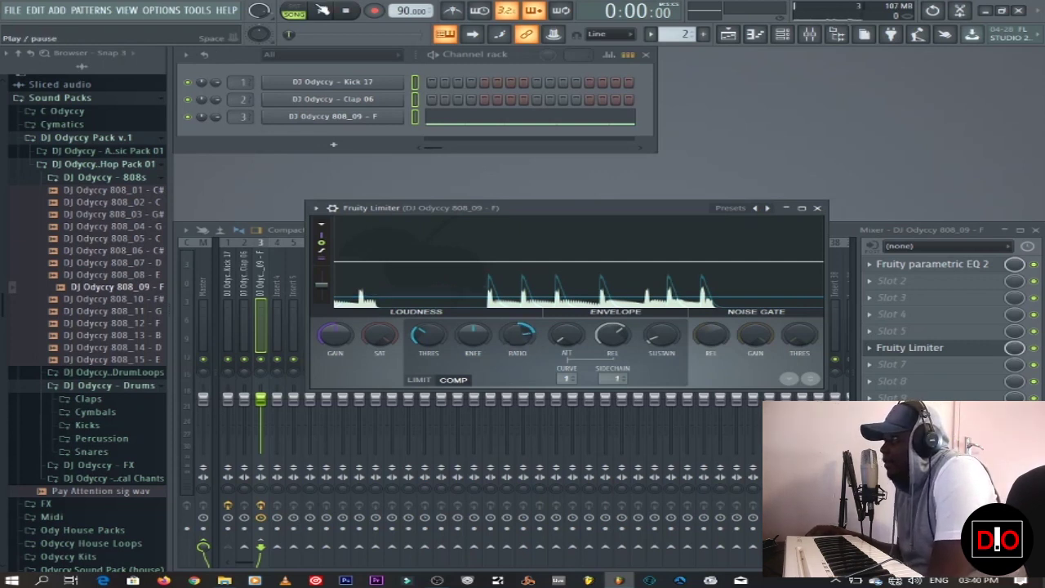
key("space")
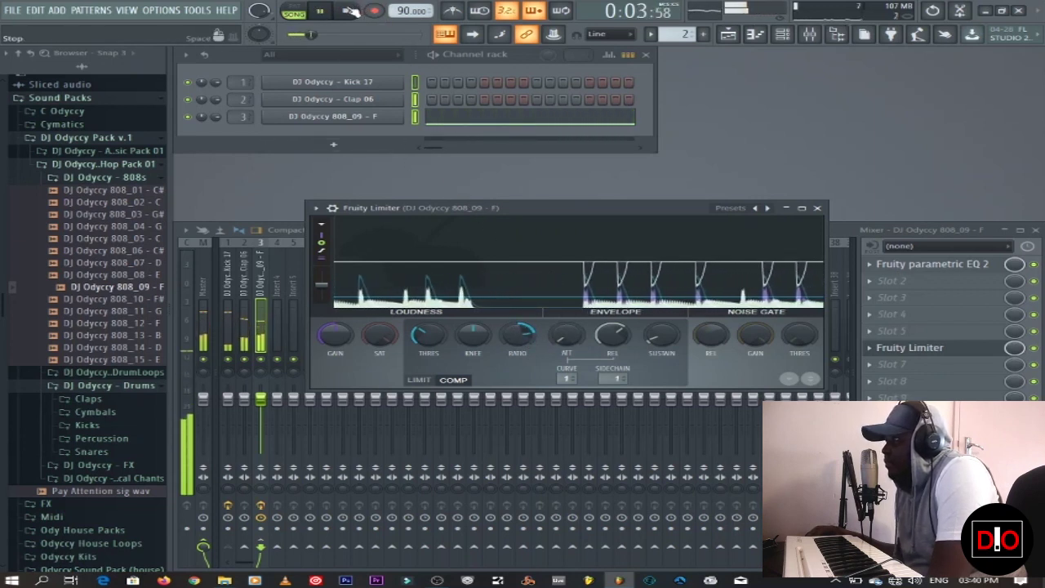
key("space")
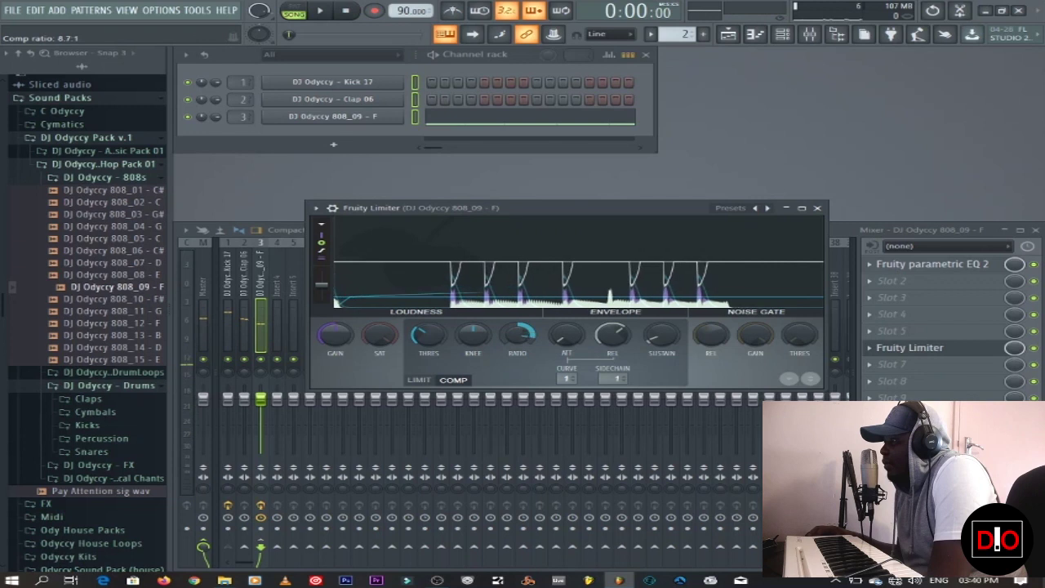
key("space")
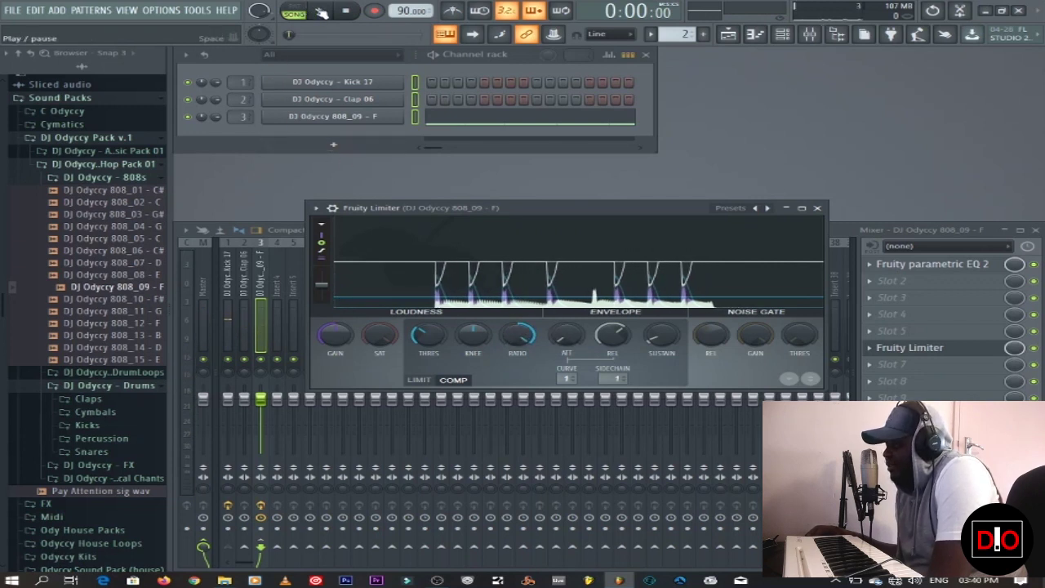
left_click_drag(447, 348, 447, 372)
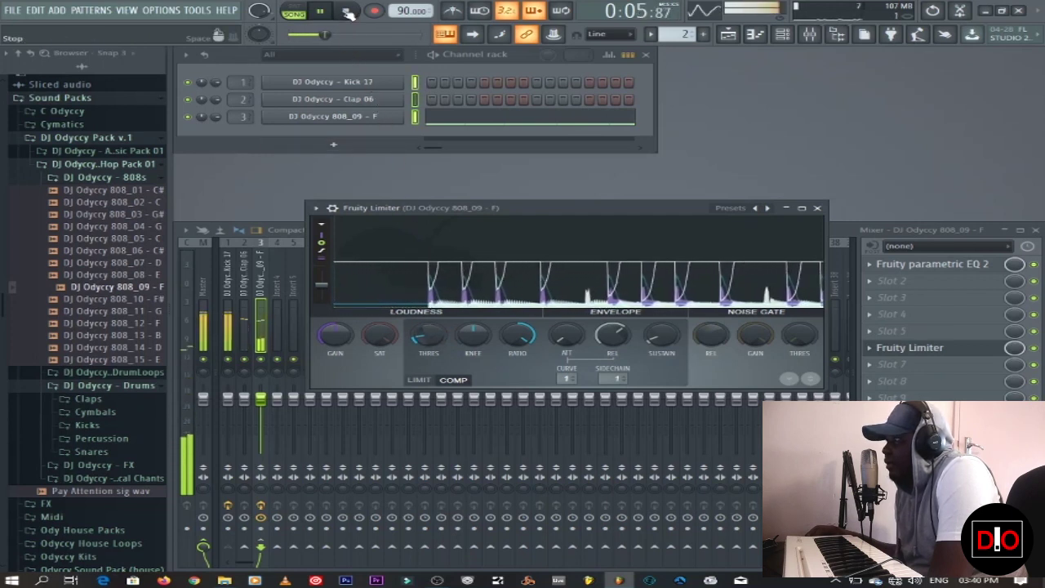
key("space")
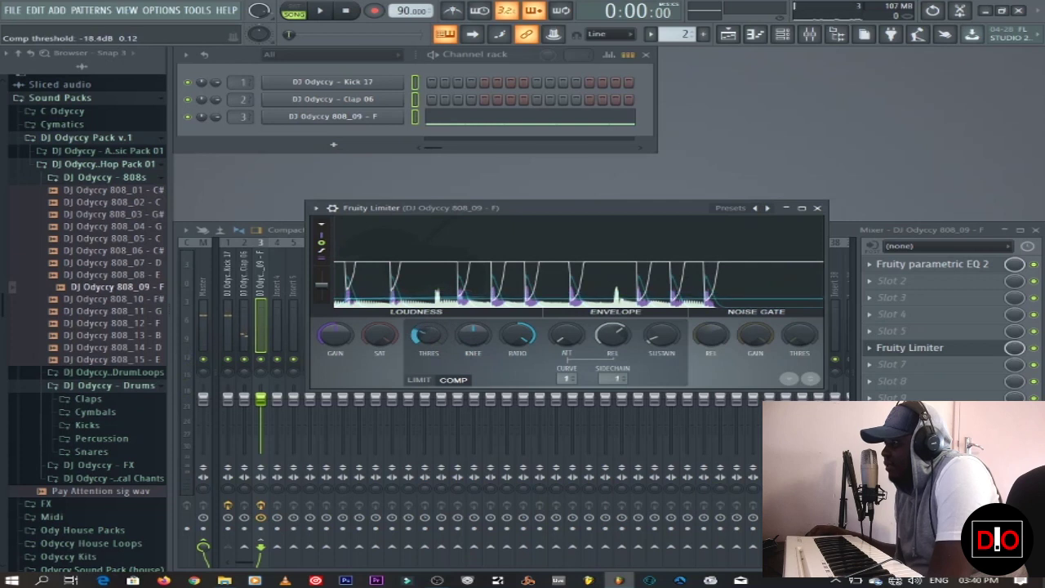
Raise the 808 compressor threshold back up and audition the loop
left_click_drag(430, 342, 558, 270)
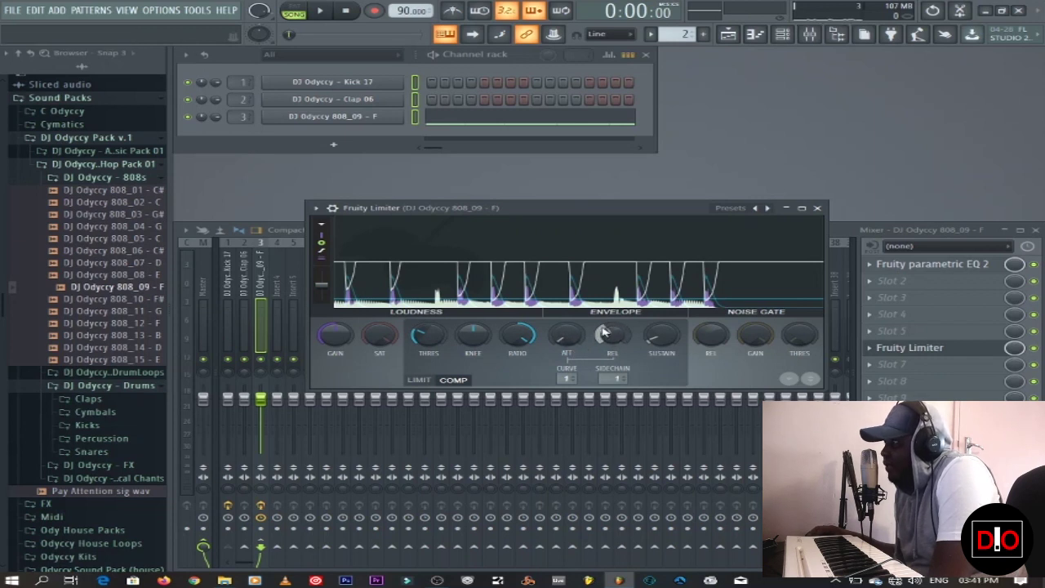
key("space")
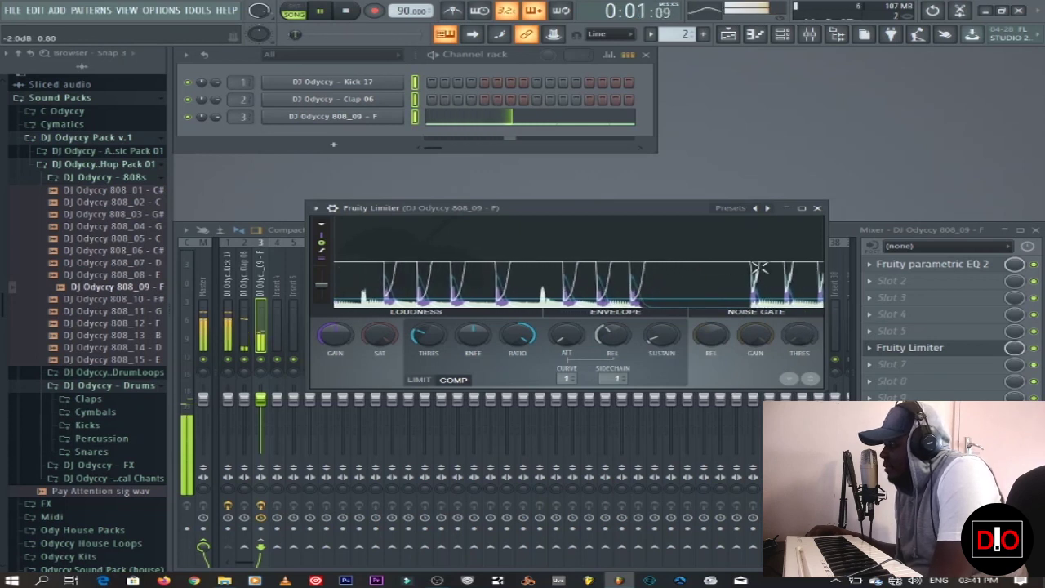
key("space")
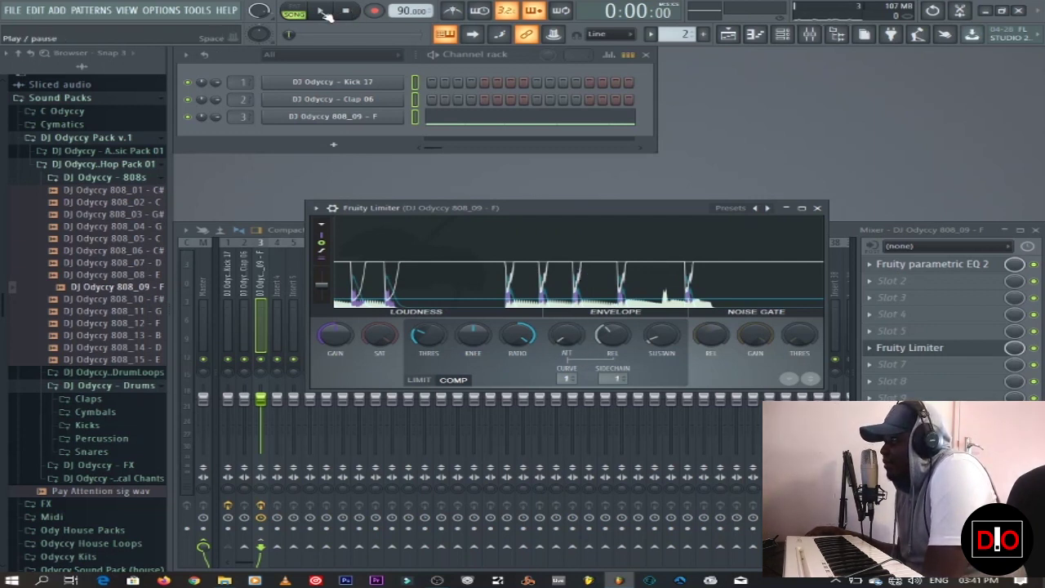
left_click(323, 14)
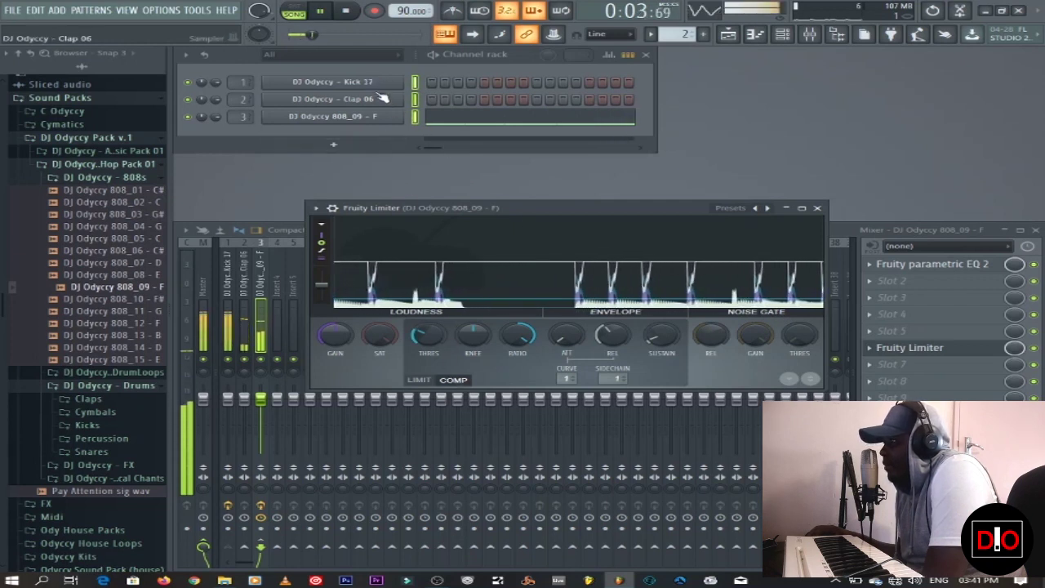
key("space")
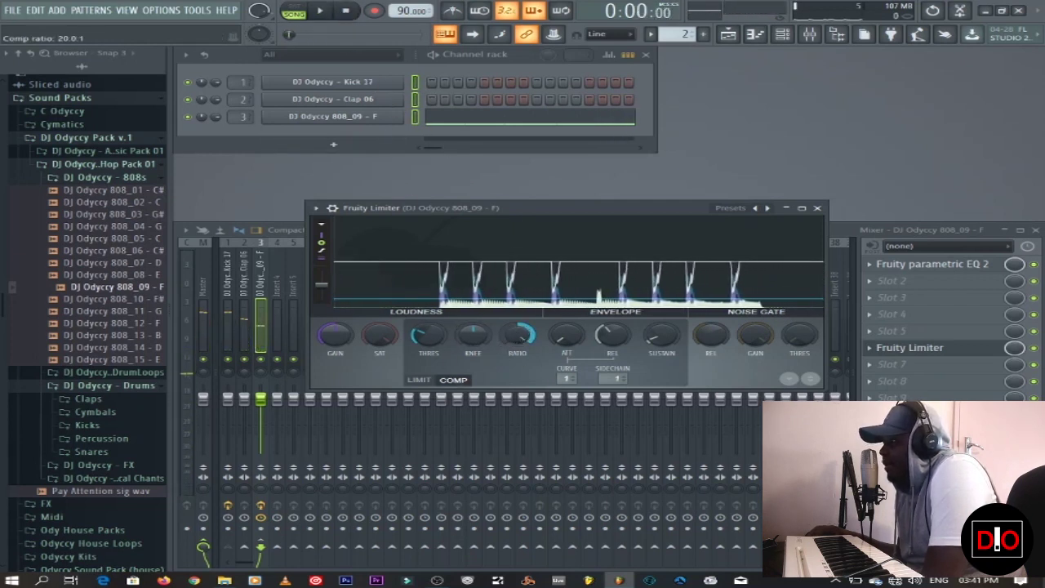
Bring the ratio down from 20:1 toward 4:1, set threshold near -14.6 dB, then close the limiter
left_click_drag(518, 335, 517, 359)
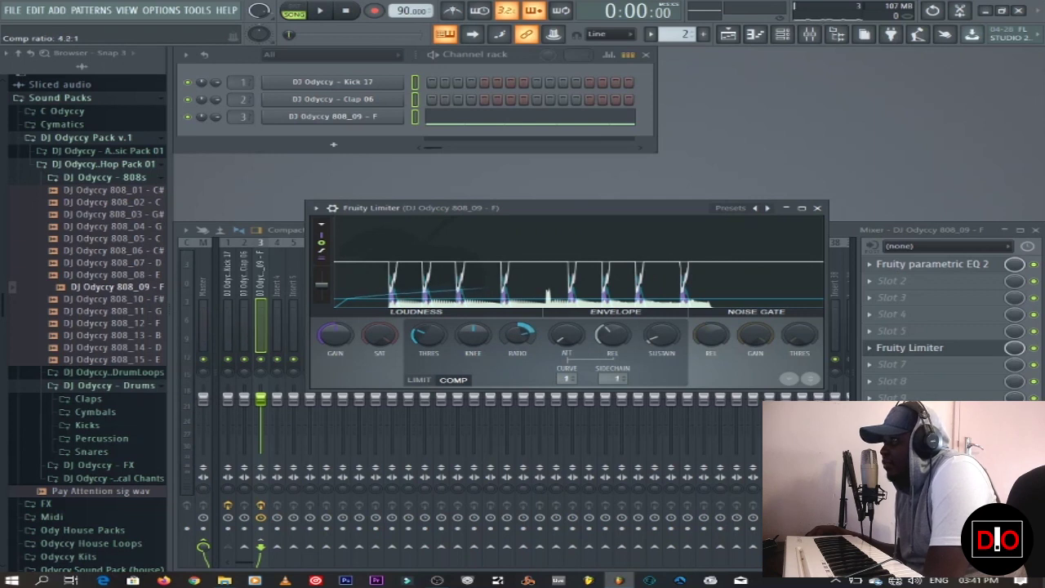
left_click_drag(518, 334, 517, 339)
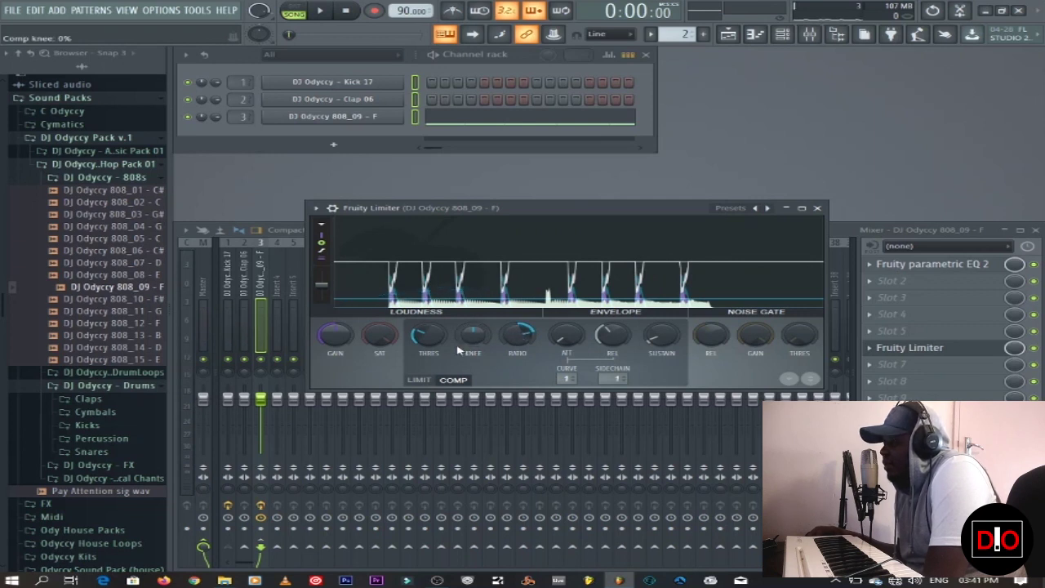
left_click_drag(428, 335, 428, 315)
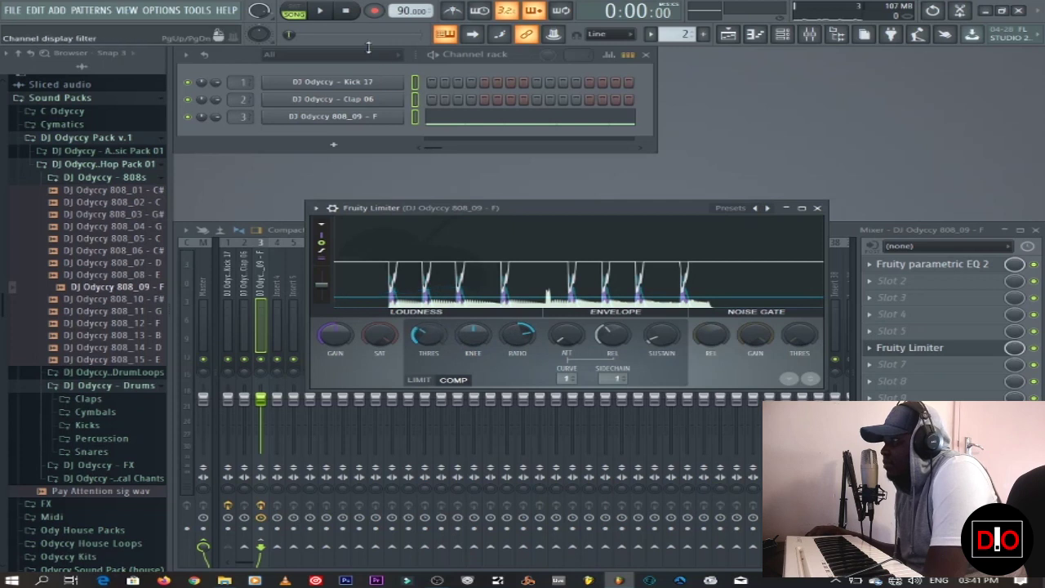
left_click(320, 14)
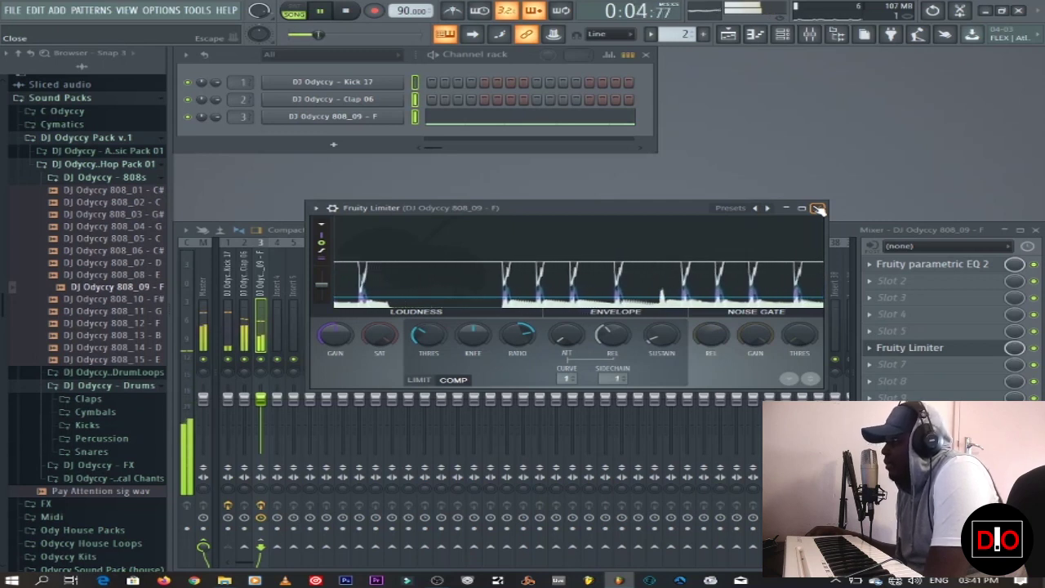
left_click(818, 209)
Raise the 808 channel volume to 128% (6.2 dB) while the loop plays, then close its settings
left_click(348, 11)
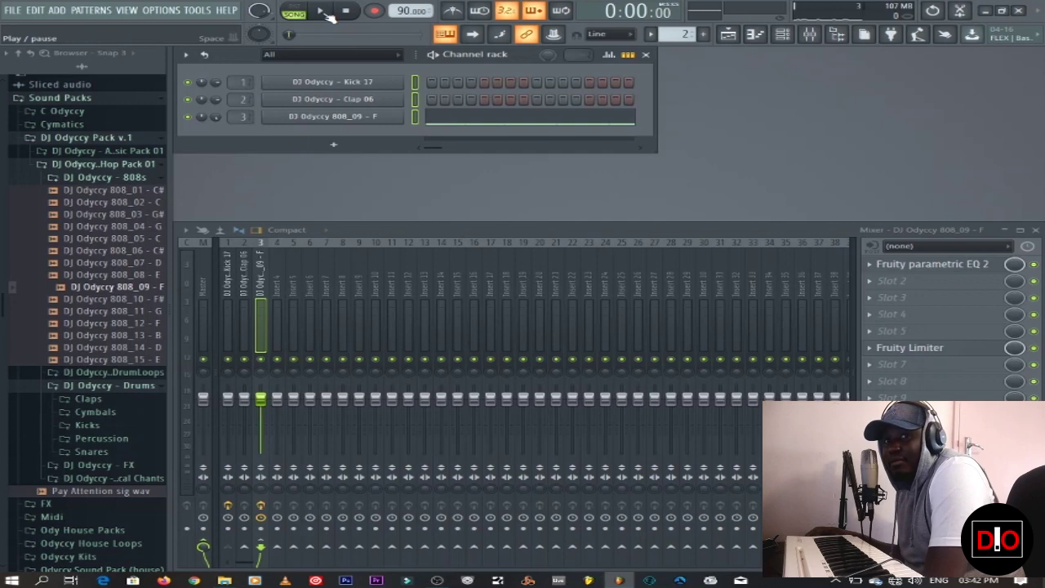
left_click(324, 13)
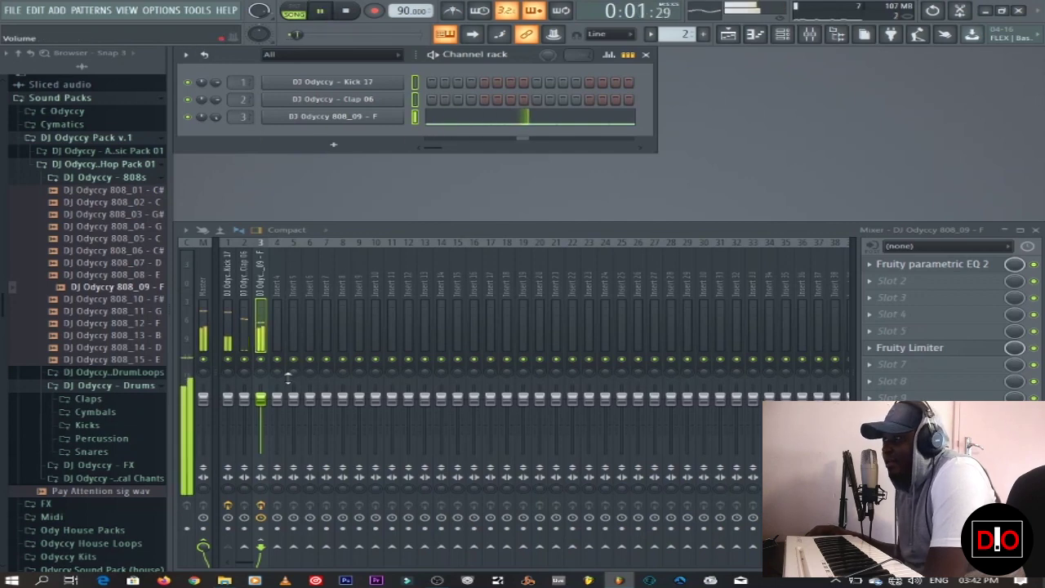
left_click(314, 117)
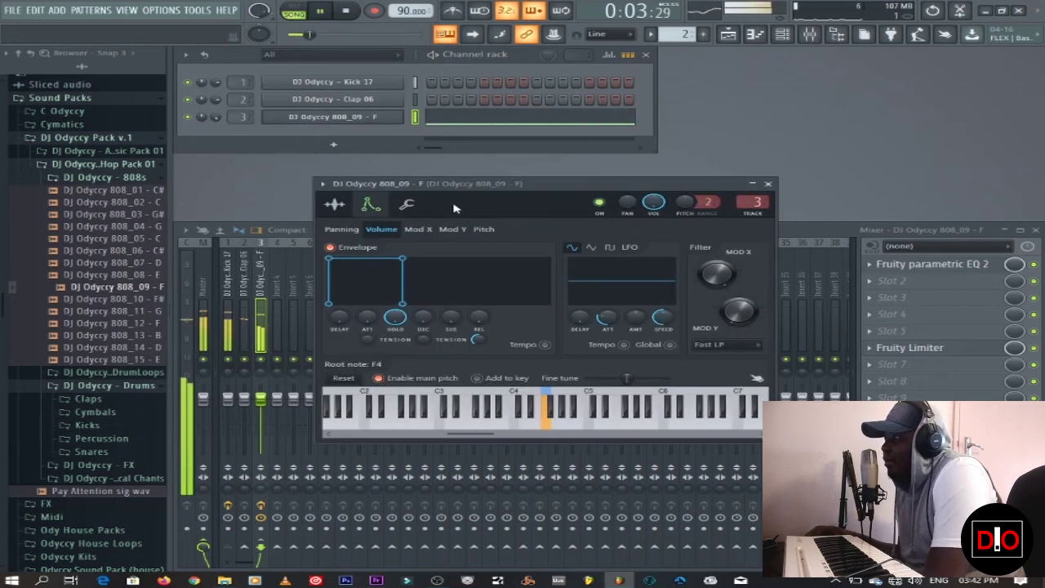
left_click(412, 205)
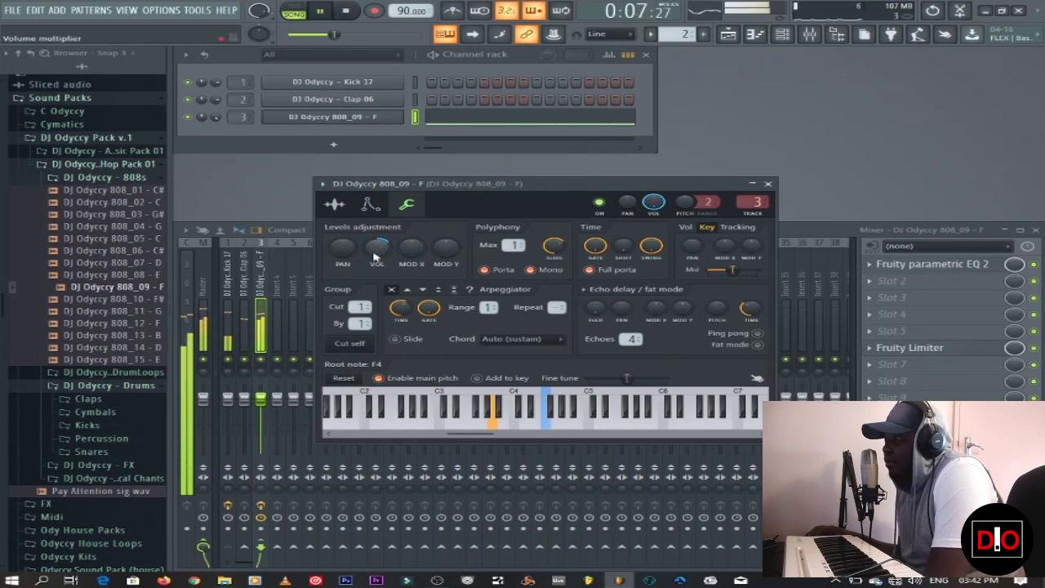
left_click_drag(377, 248, 377, 241)
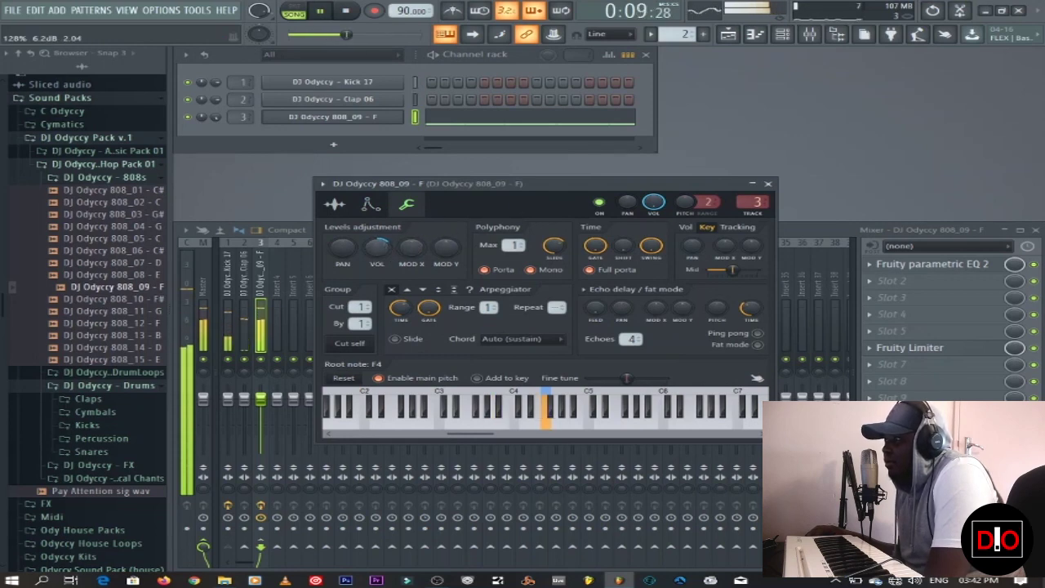
left_click_drag(530, 184, 624, 80)
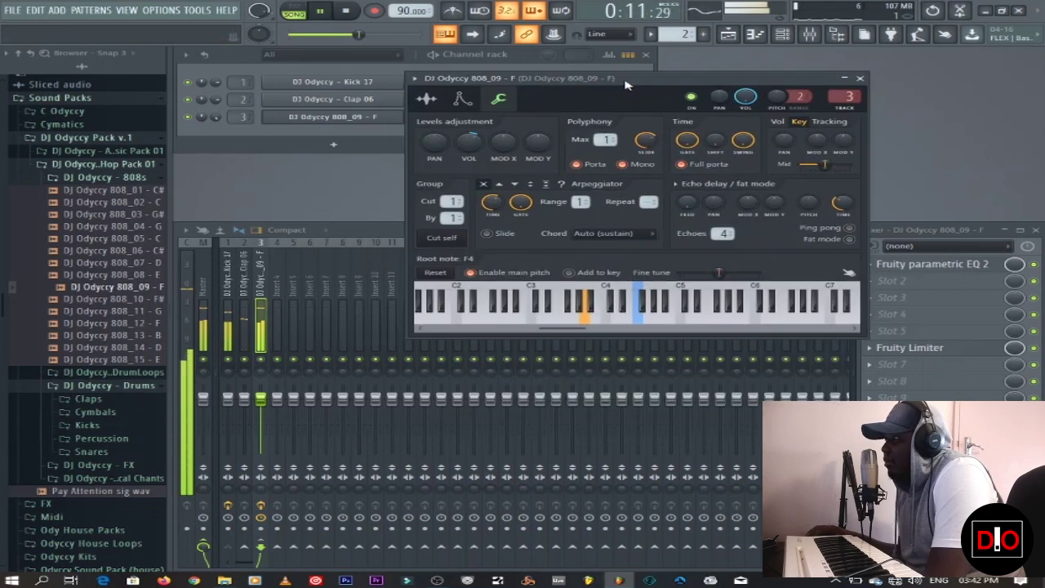
left_click(860, 77)
Set the 808 Fruity Limiter threshold to about -20.6 dB, close it, and stop the loop
left_click(922, 264)
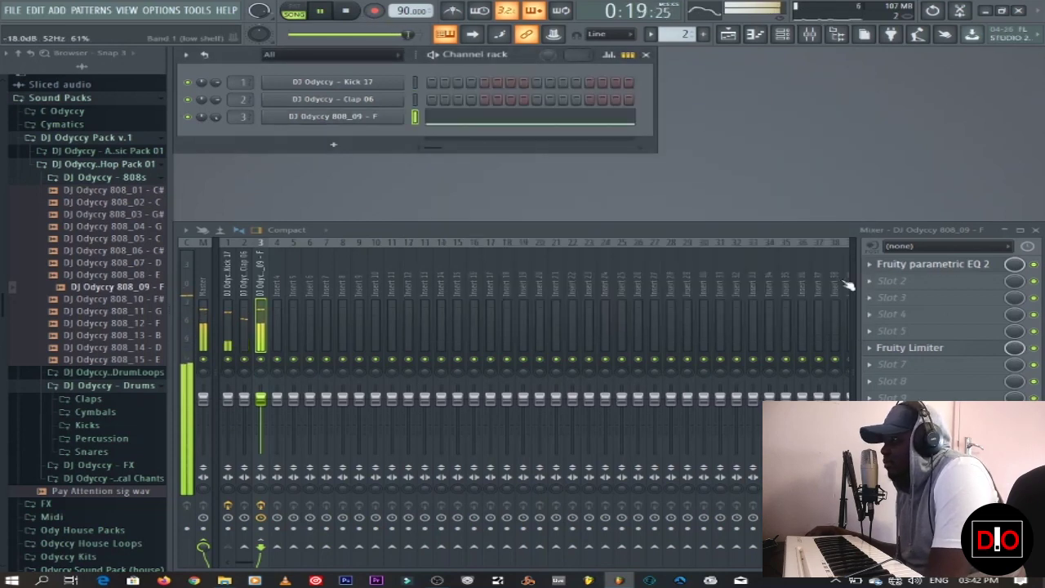
left_click(922, 264)
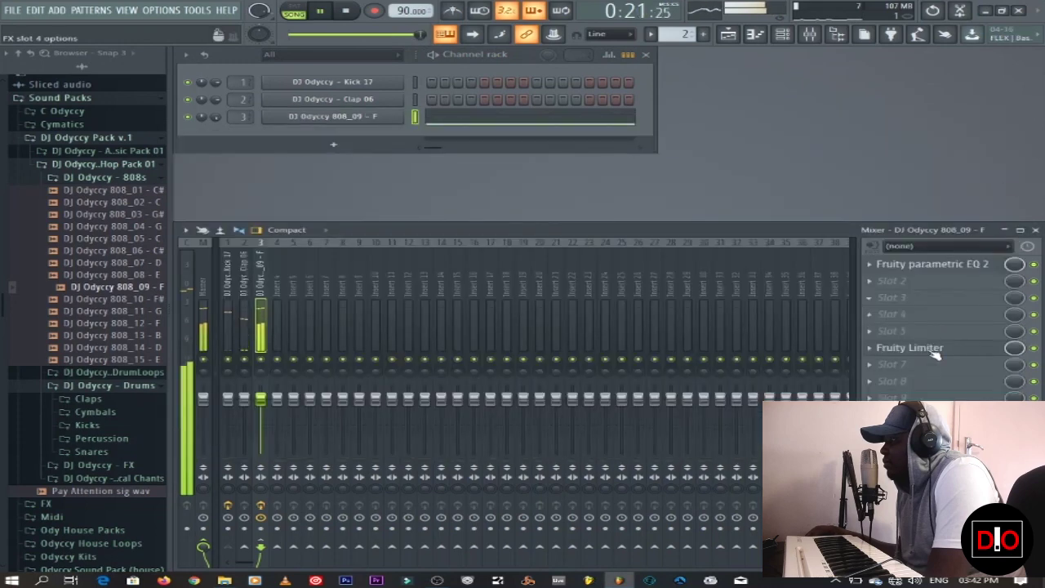
left_click(914, 348)
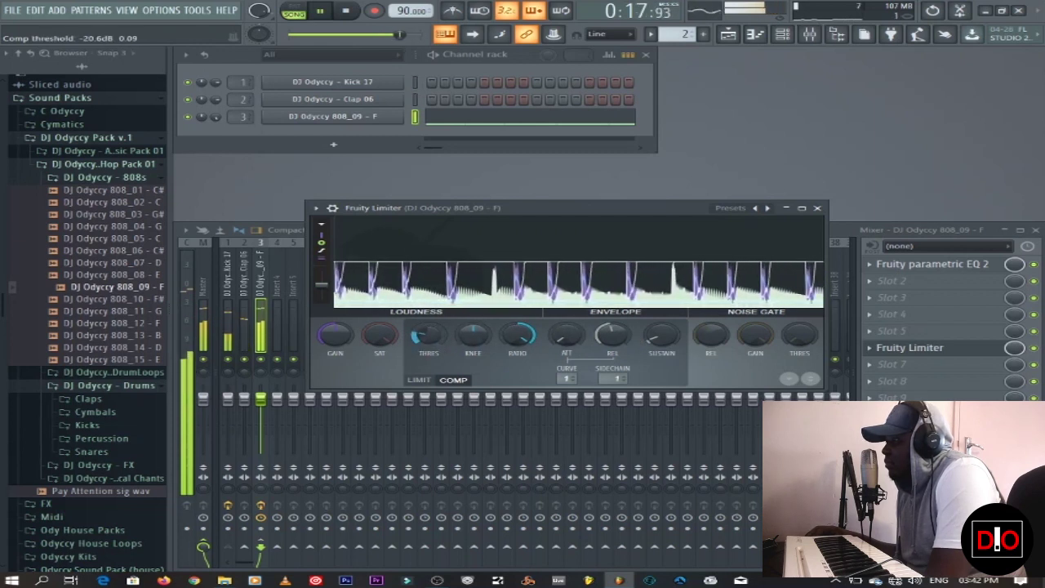
left_click(819, 209)
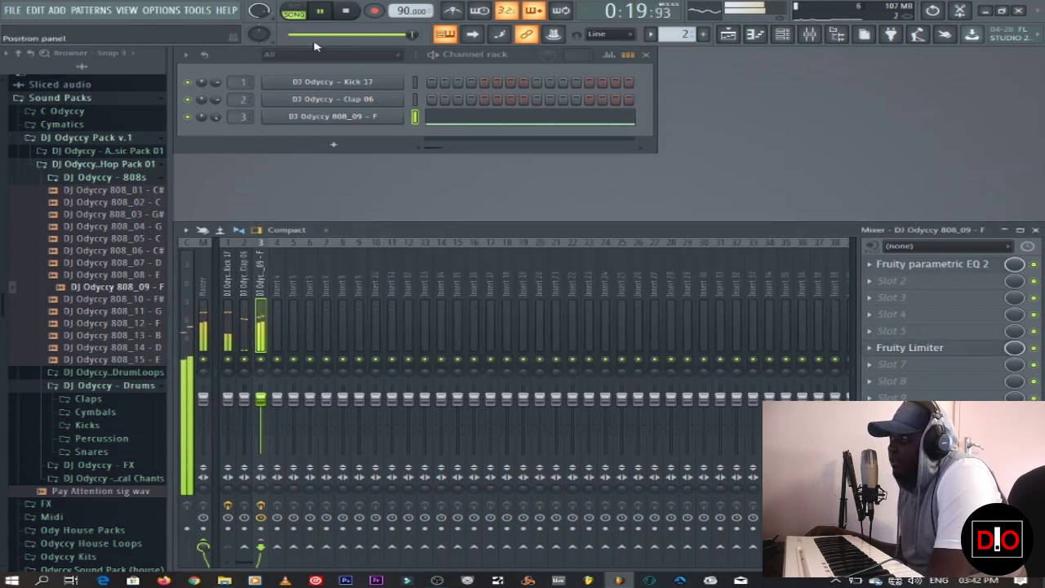
left_click(353, 11)
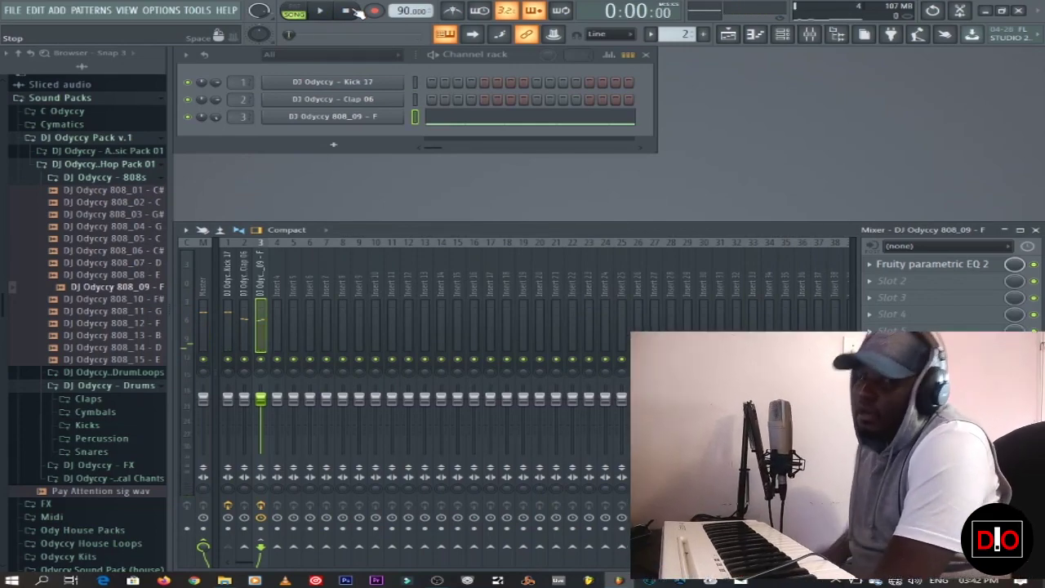